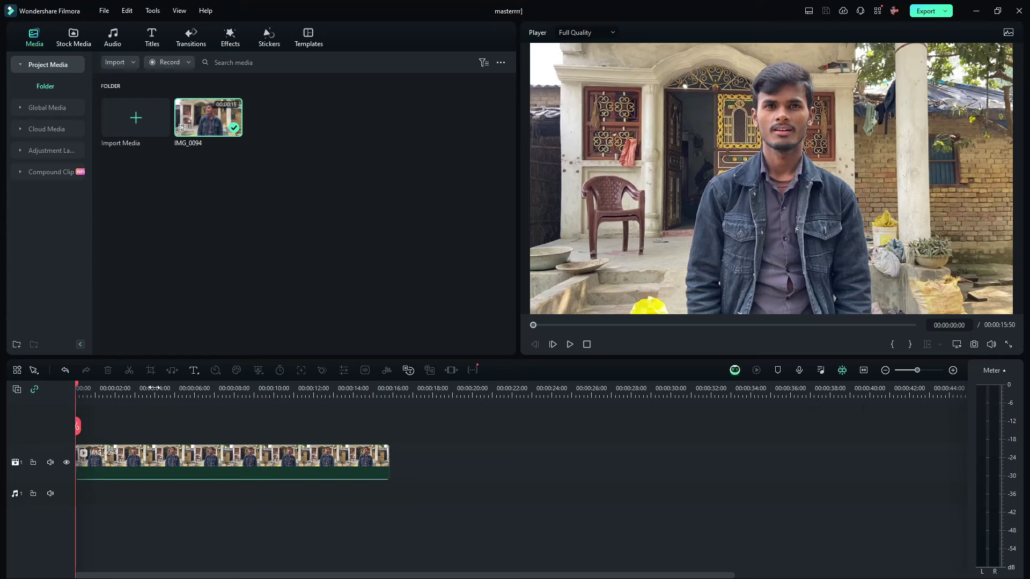
Step: Split the IMG_0094 clip on the timeline at 00:00:02:38
drag(155, 388, 255, 412)
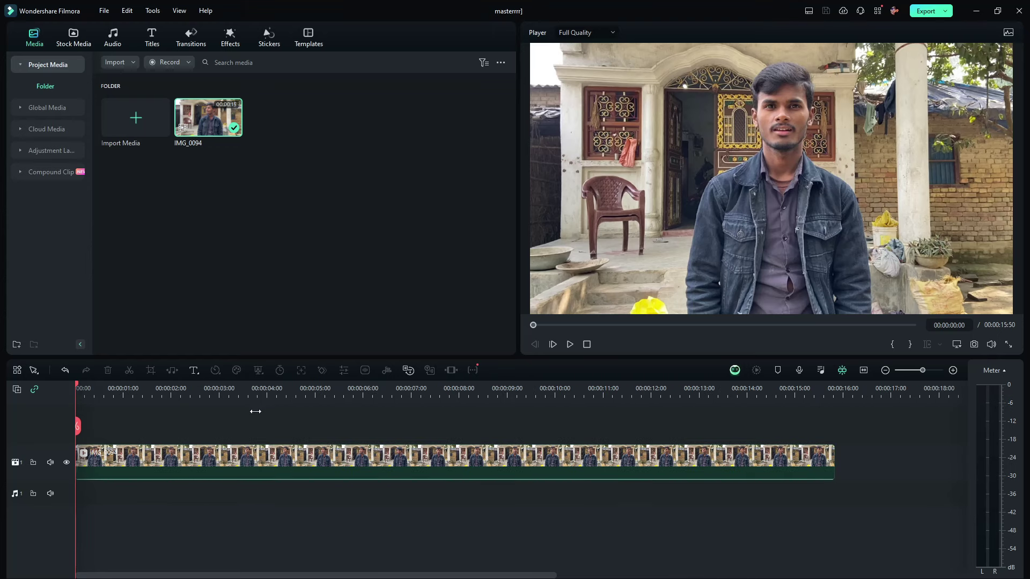
click(202, 395)
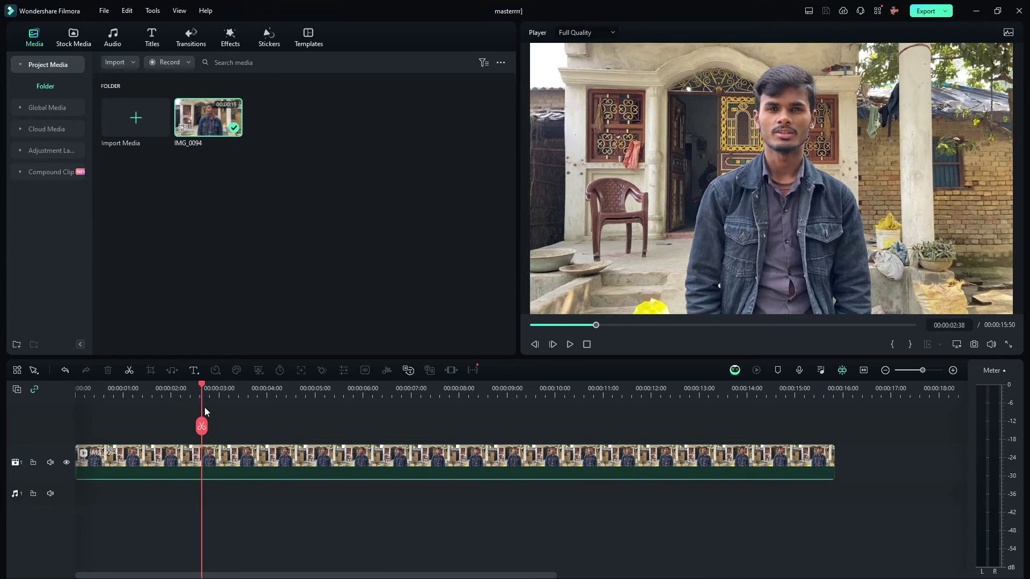
click(266, 461)
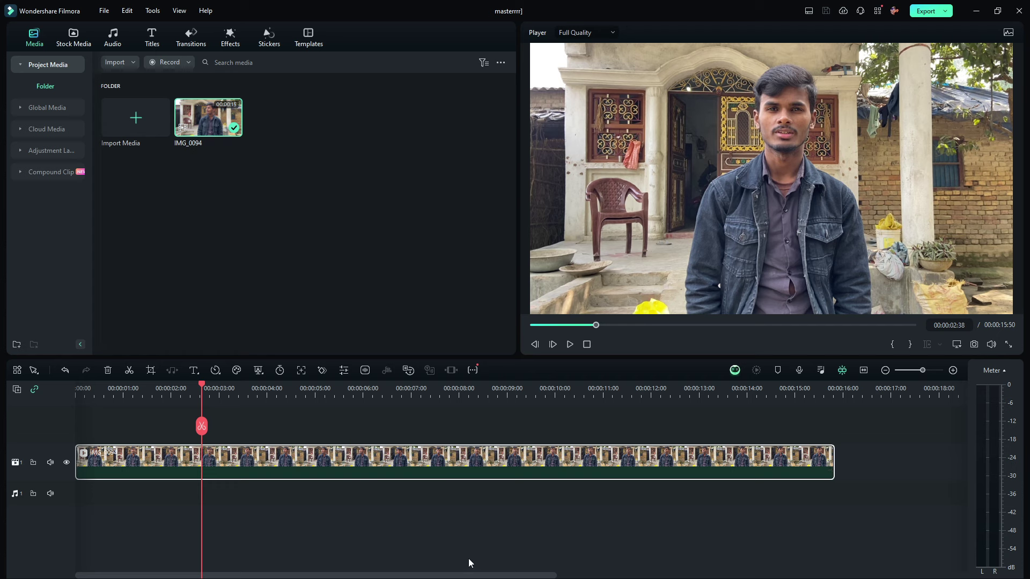
key(ctrl+b)
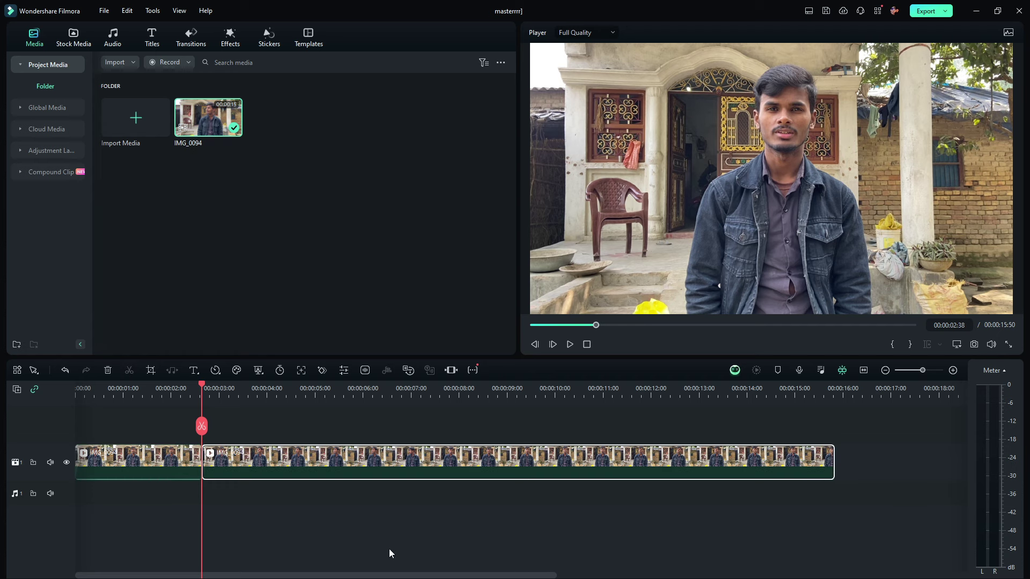
click(246, 510)
click(209, 455)
Step: Place a copy of the short first segment on track 3 from the timeline start, leaving track 2 empty above the original
drag(202, 386, 159, 396)
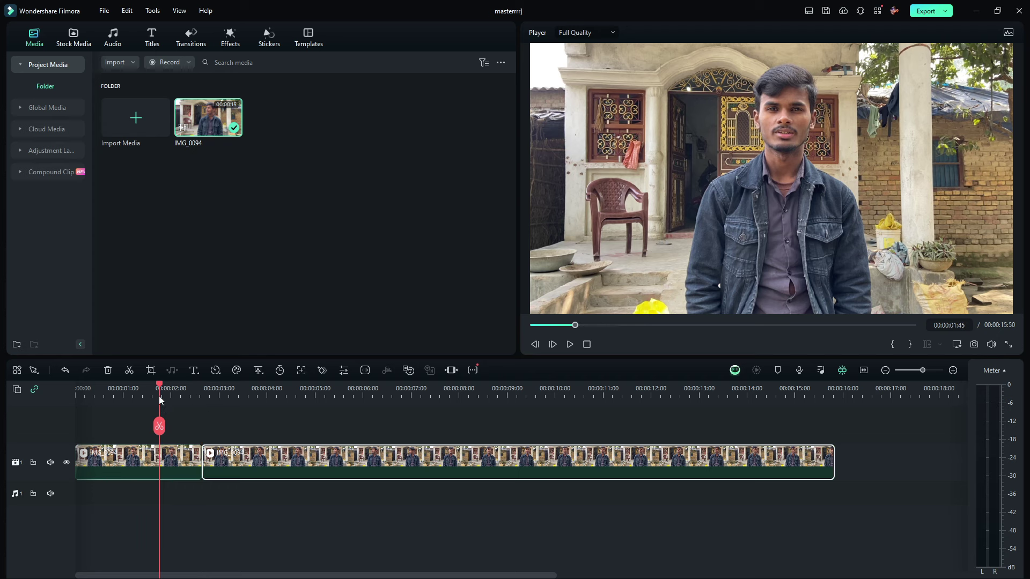
click(167, 459)
right_click(174, 456)
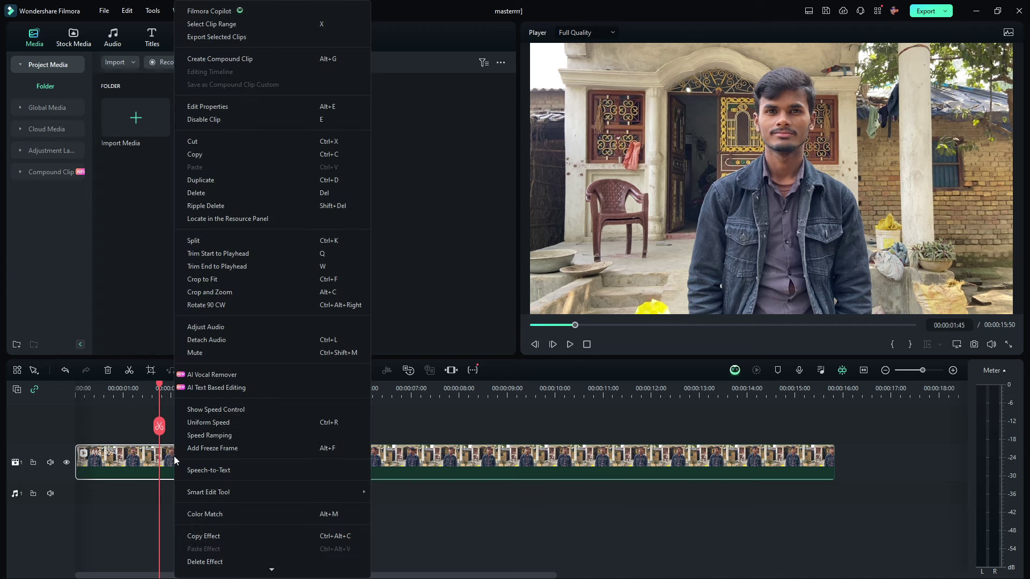
click(137, 462)
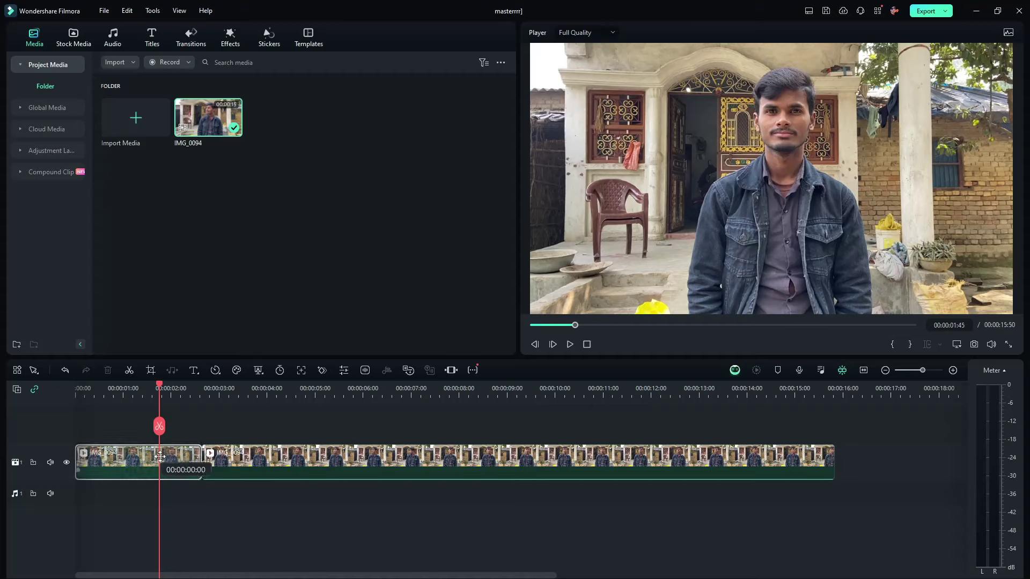
drag(158, 451, 160, 437)
click(85, 390)
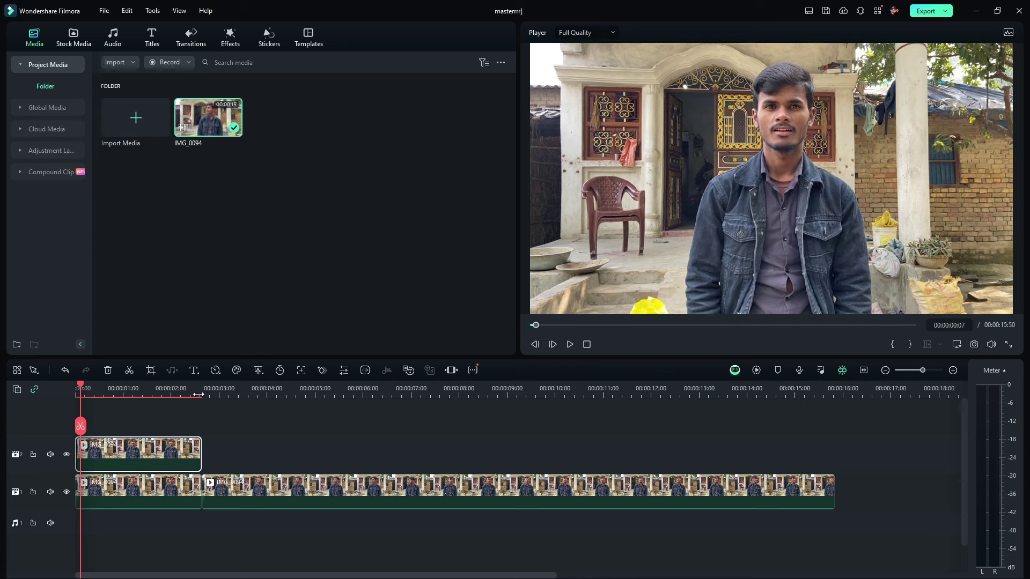
drag(148, 467, 133, 452)
Step: Enable AI Portrait on the copied segment on track 3 to remove its background
scroll(688, 432, up, 5)
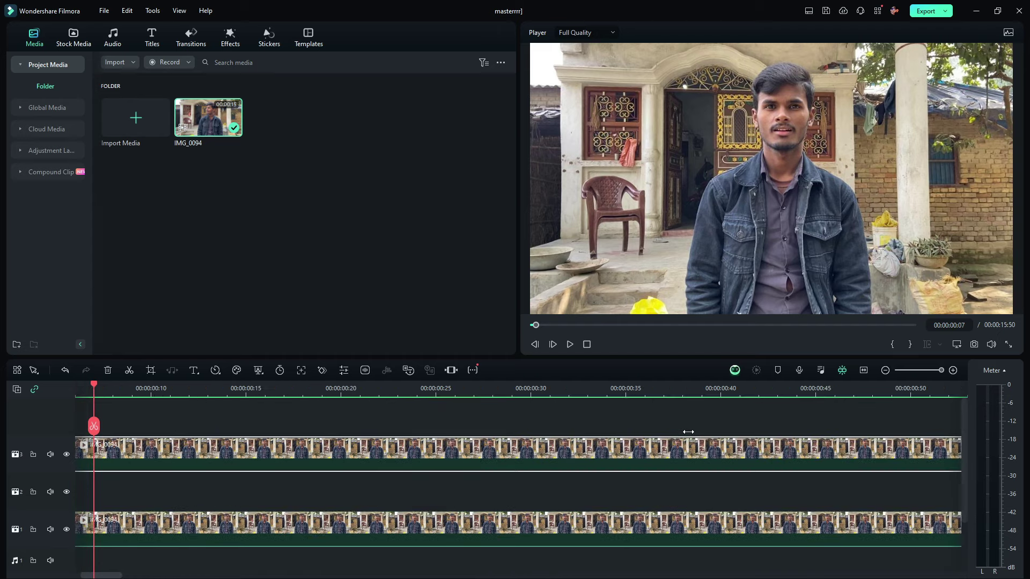
scroll(688, 432, down, 5)
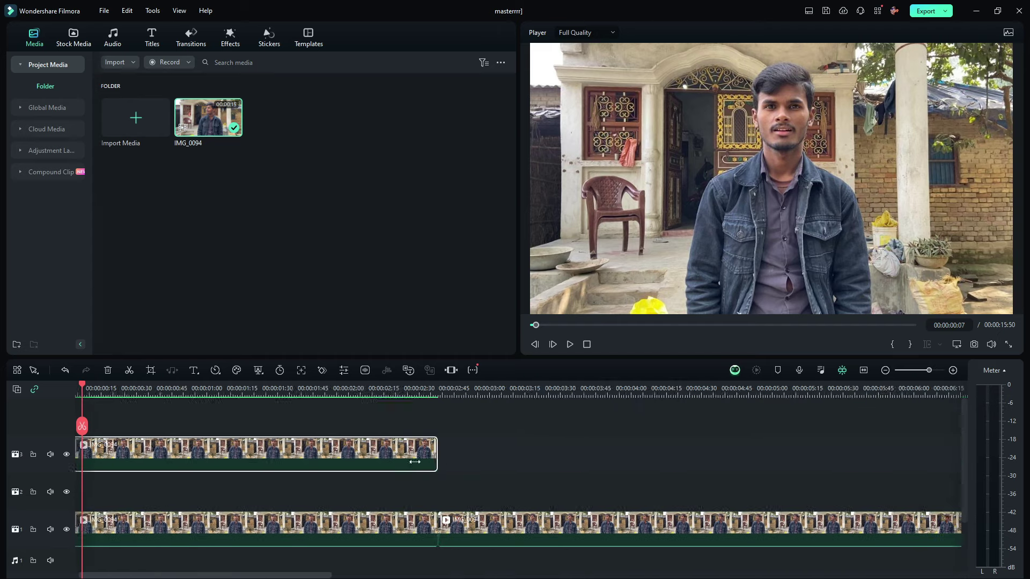
double_click(255, 458)
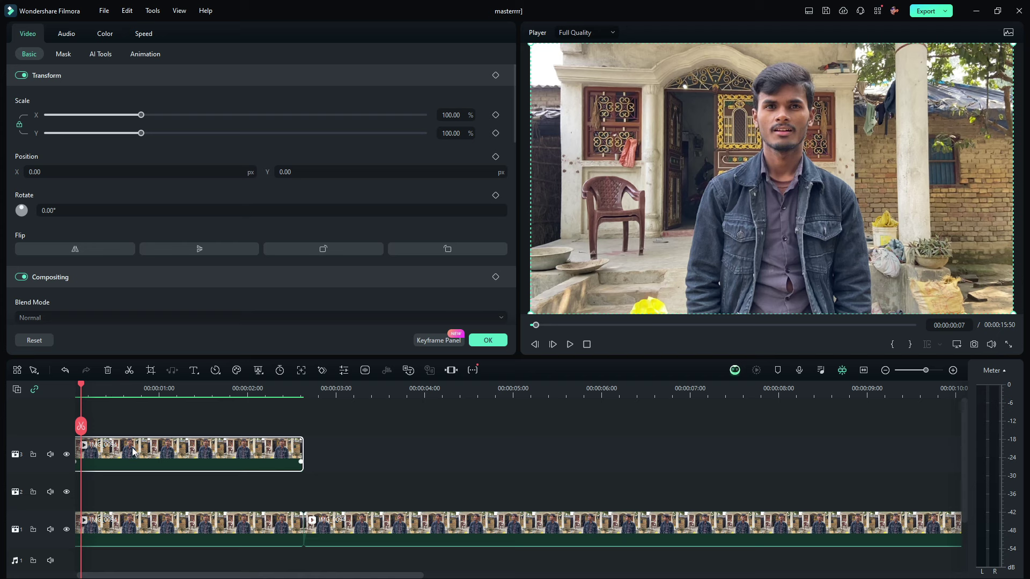
click(94, 55)
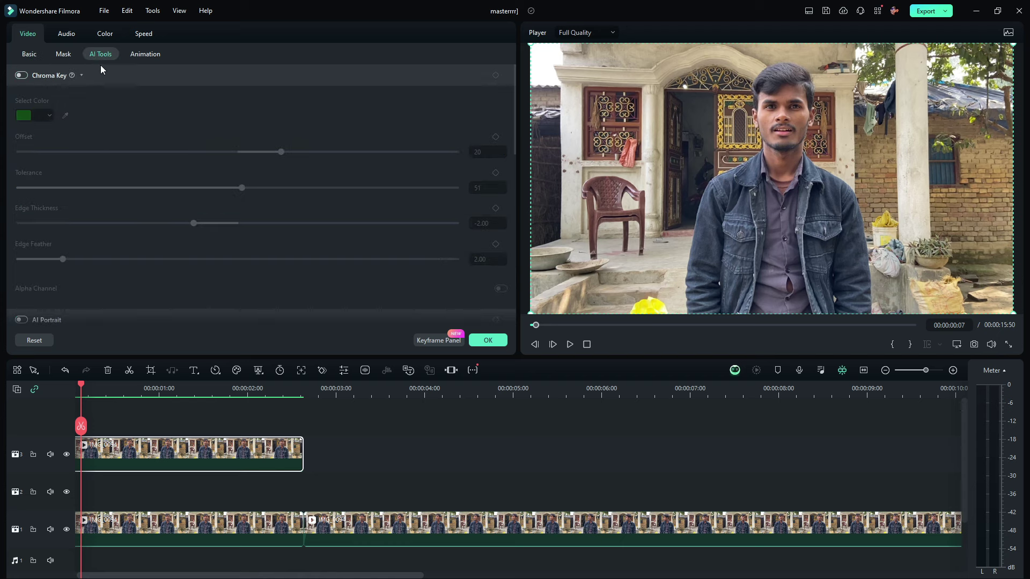
scroll(112, 115, down, 5)
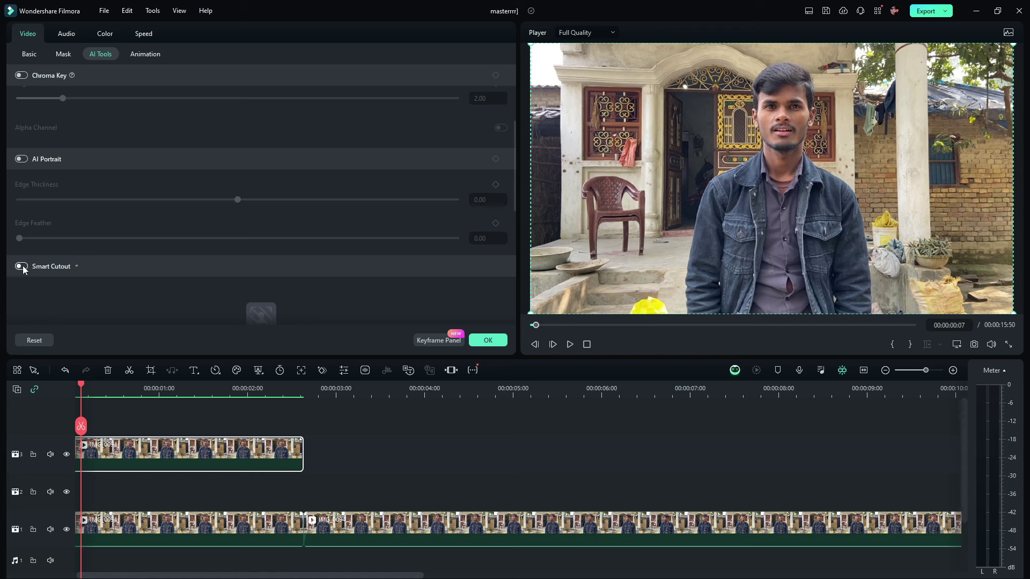
click(21, 160)
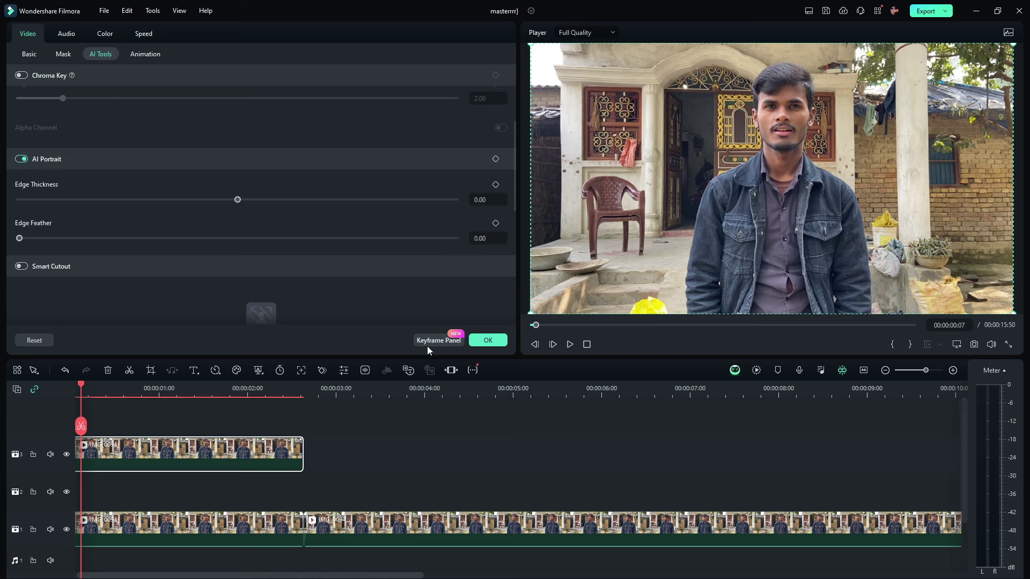
Step: Add a Quick Text title and place it on track 2, between the two video layers, at the timeline start
click(189, 392)
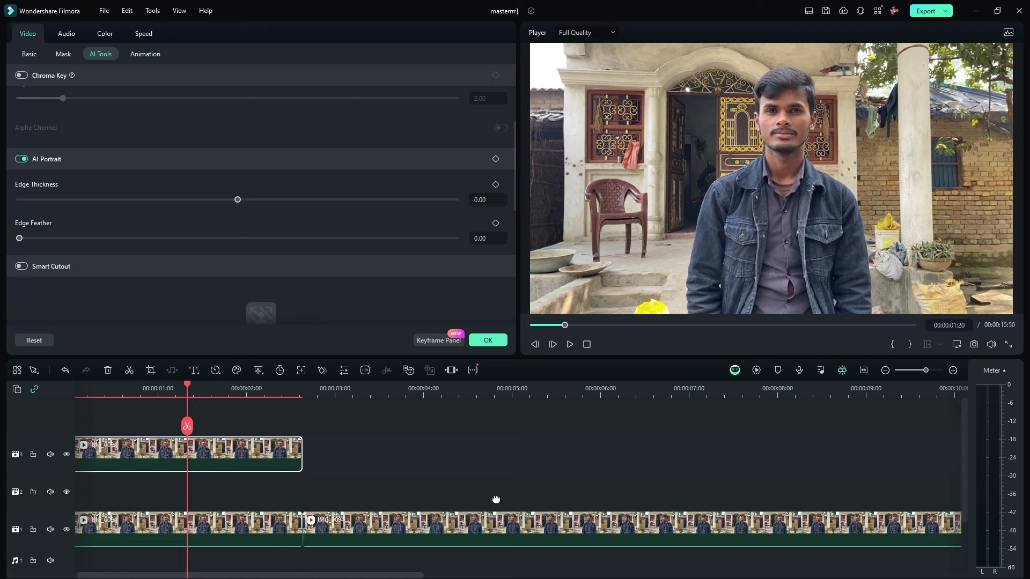
scroll(588, 483, down, 1)
click(409, 393)
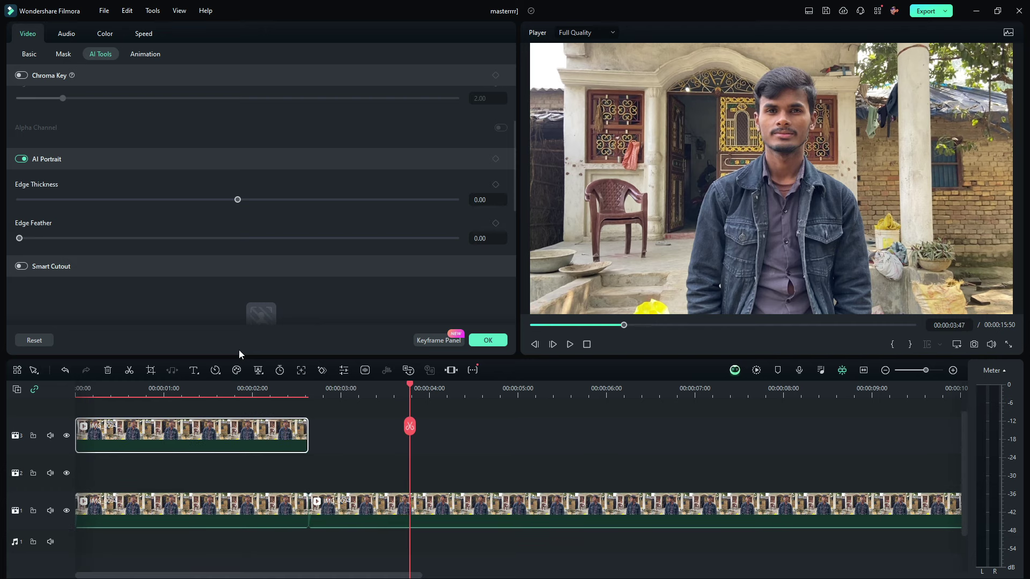
click(196, 374)
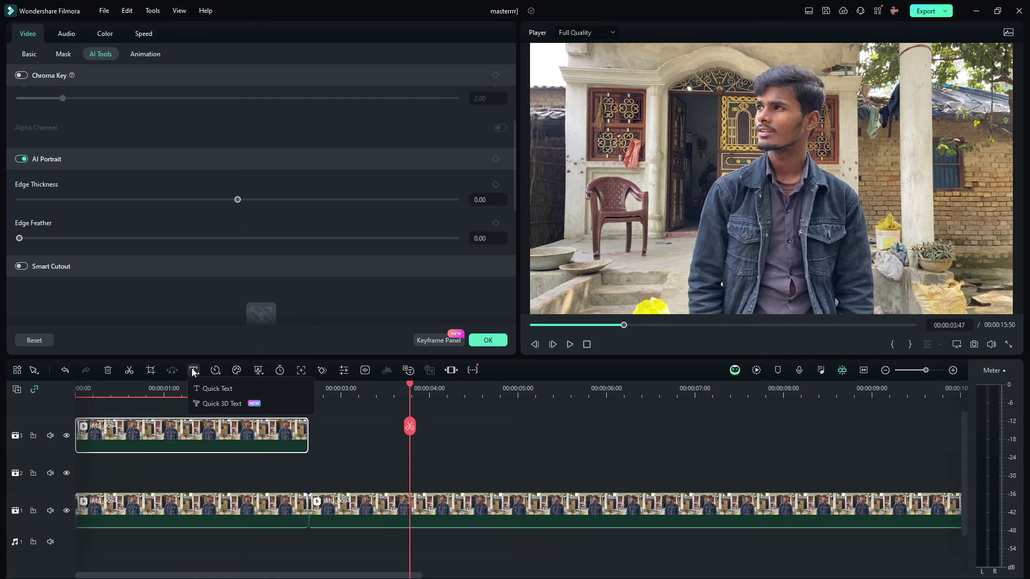
click(212, 388)
drag(517, 478, 142, 472)
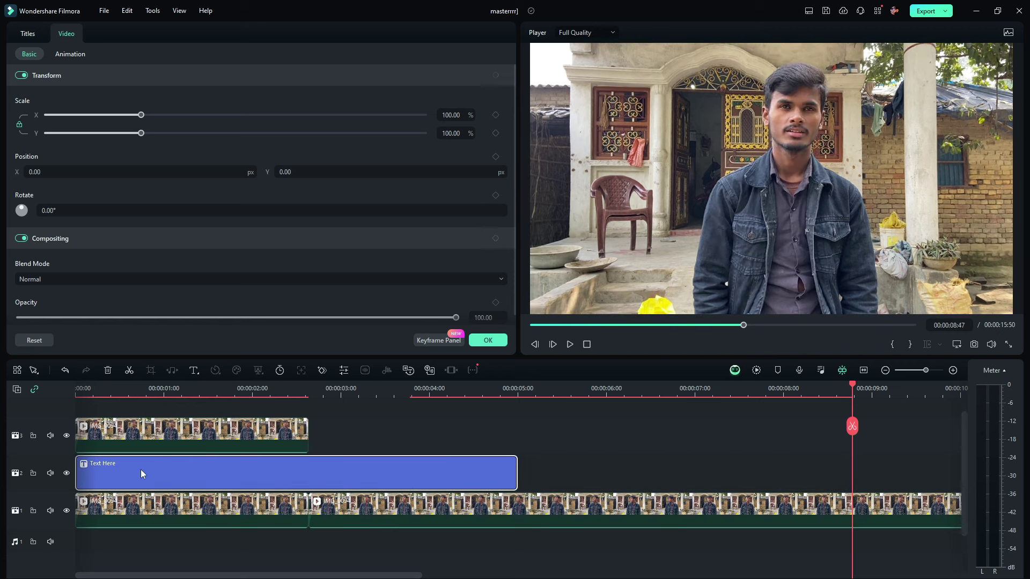
Step: Scale the title to 362% and position it behind the man's head at X 44, Y 1604
click(106, 388)
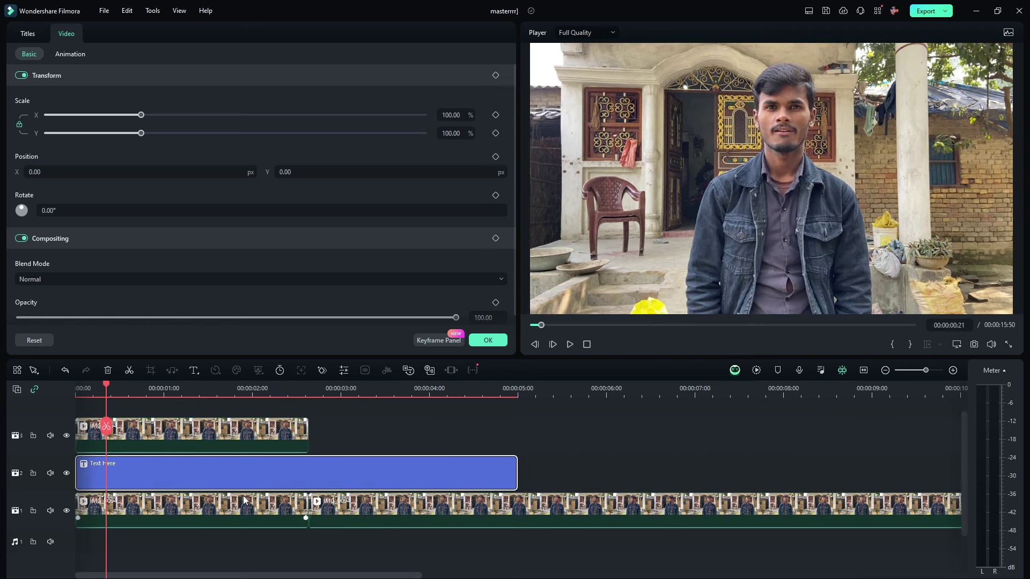
click(310, 479)
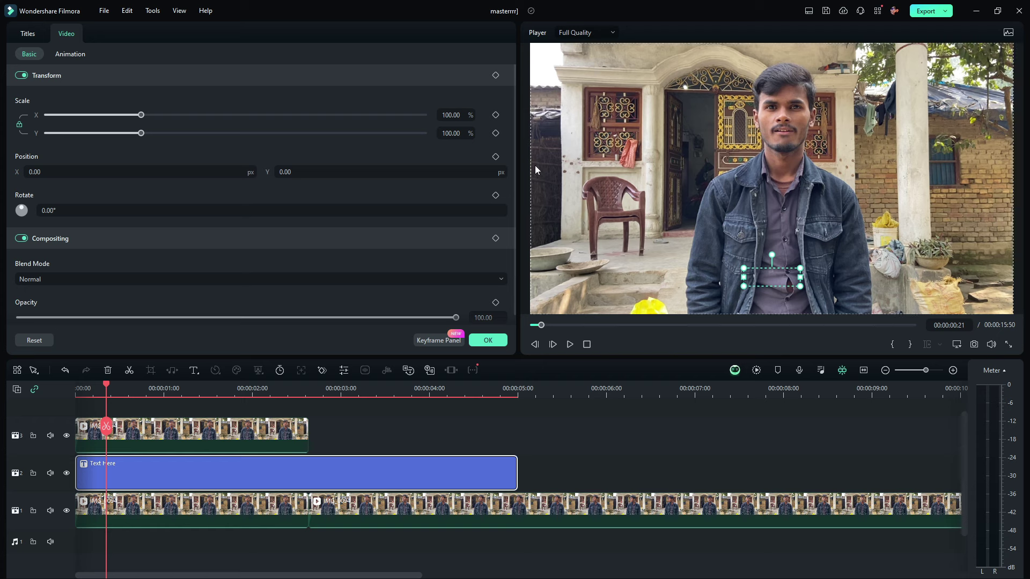
drag(451, 114, 490, 198)
drag(442, 172, 500, 172)
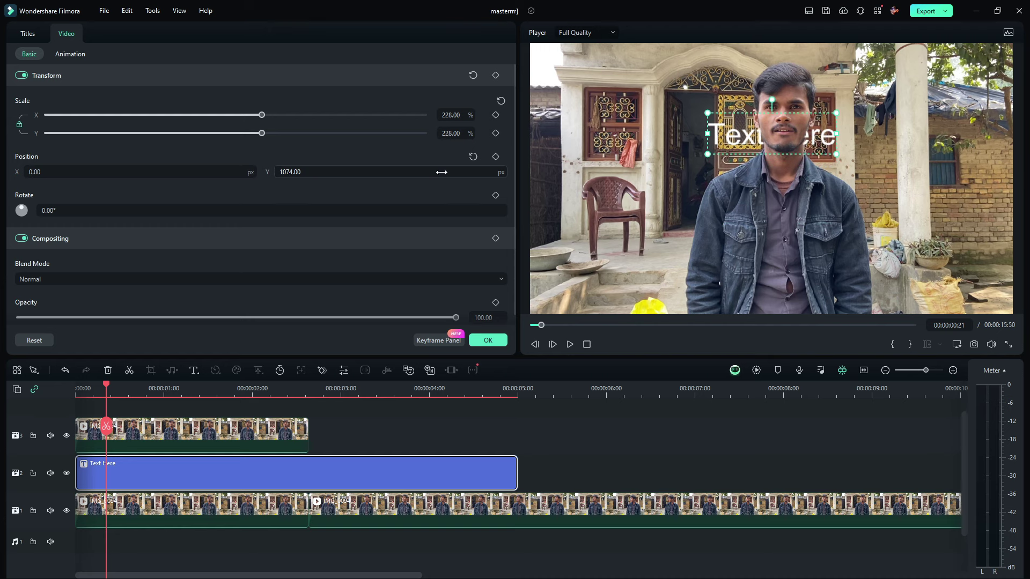
drag(447, 115, 470, 119)
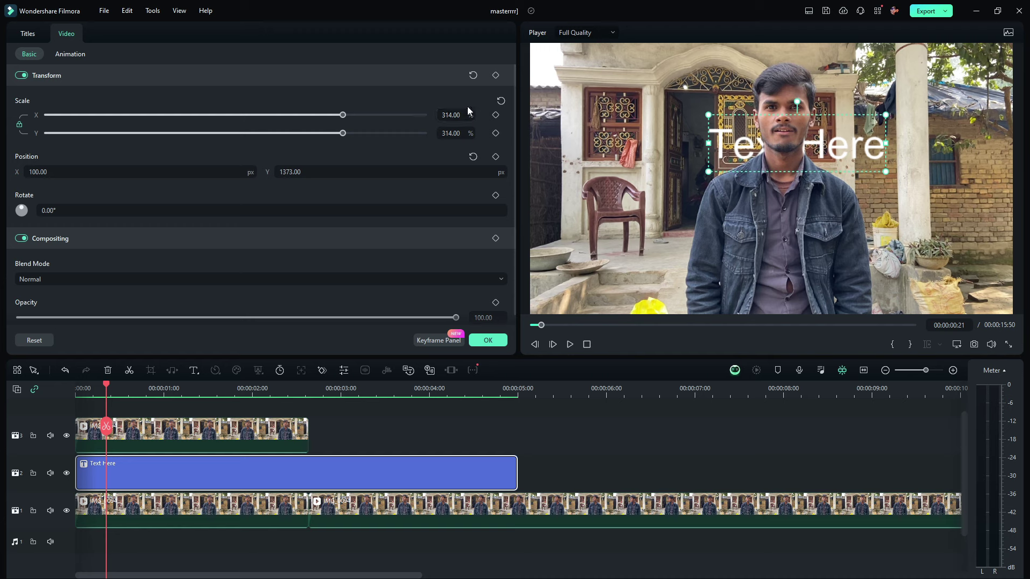
drag(458, 115, 474, 115)
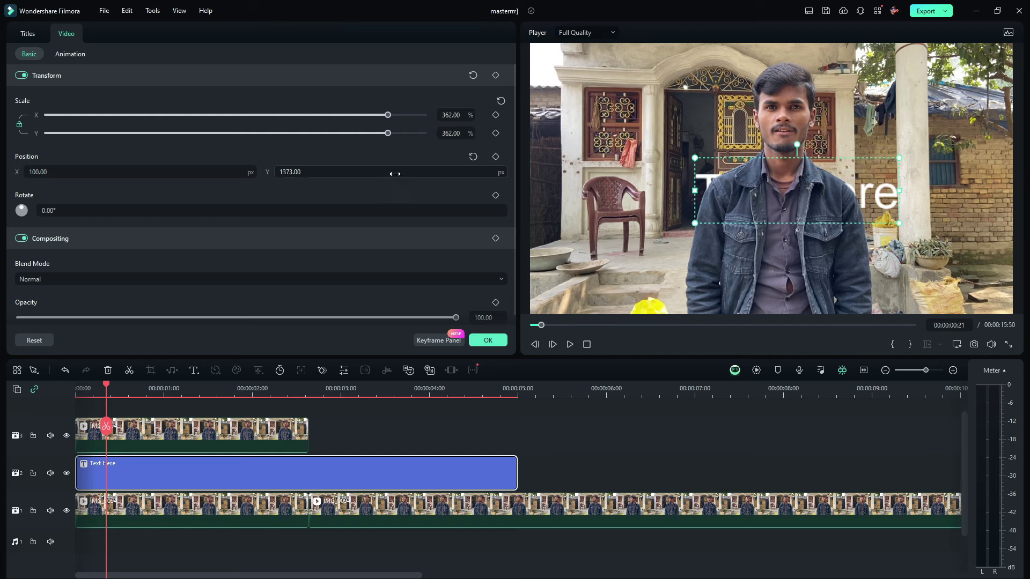
drag(393, 170, 384, 170)
drag(797, 215, 783, 132)
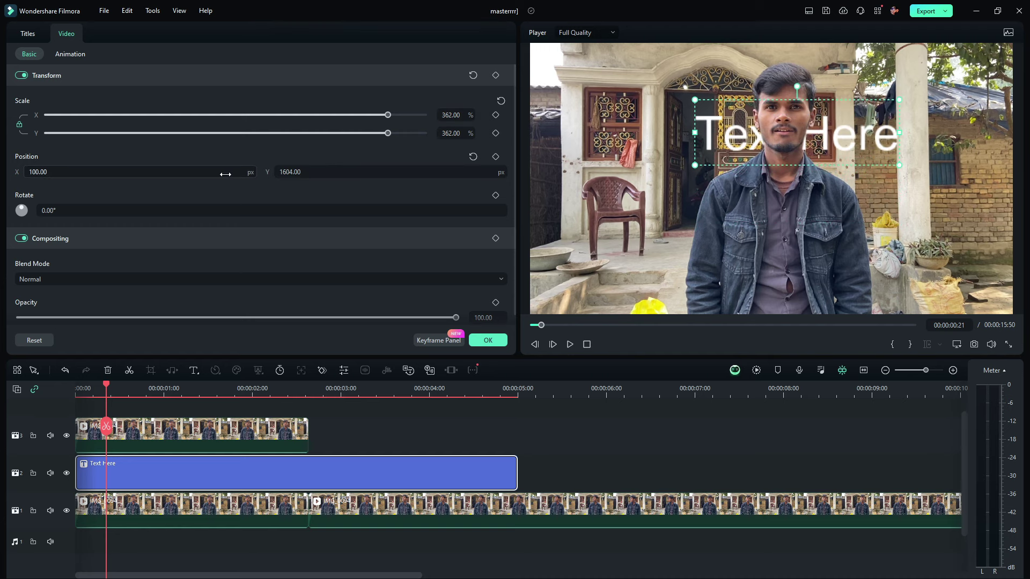
Step: Try the yellow and white text presets on the title and apply the first plain white one
scroll(59, 85, down, 1)
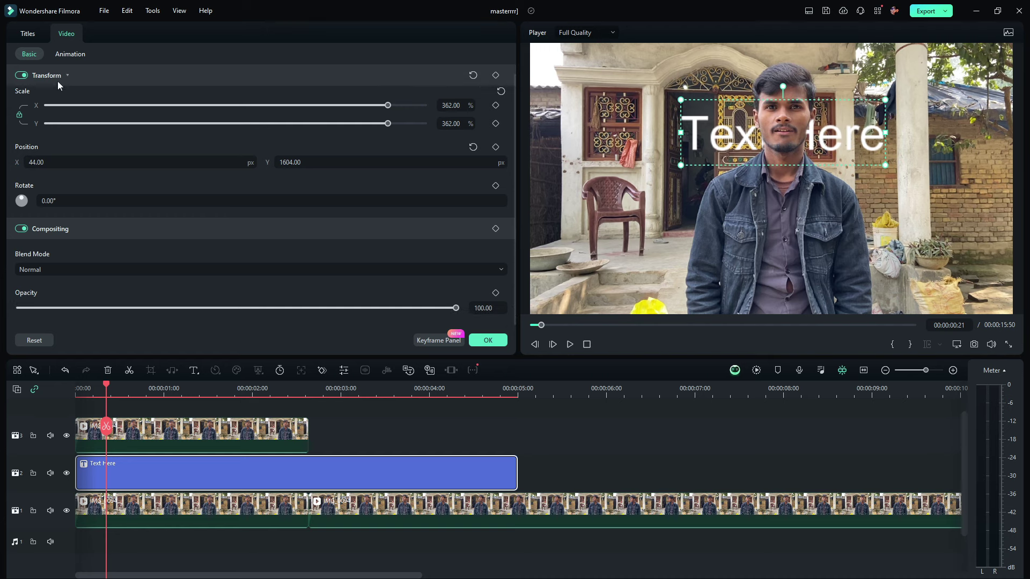
click(28, 34)
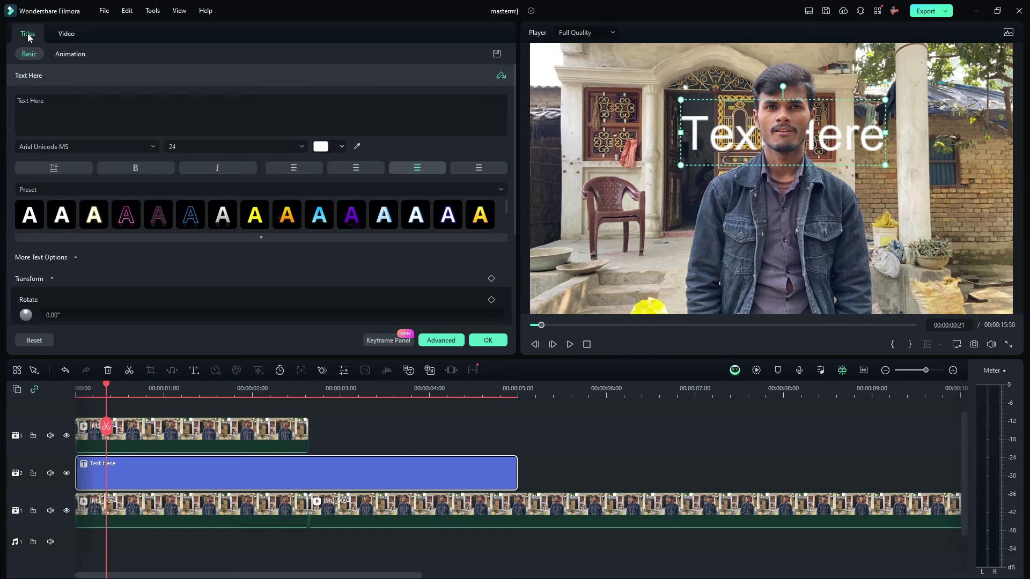
click(478, 216)
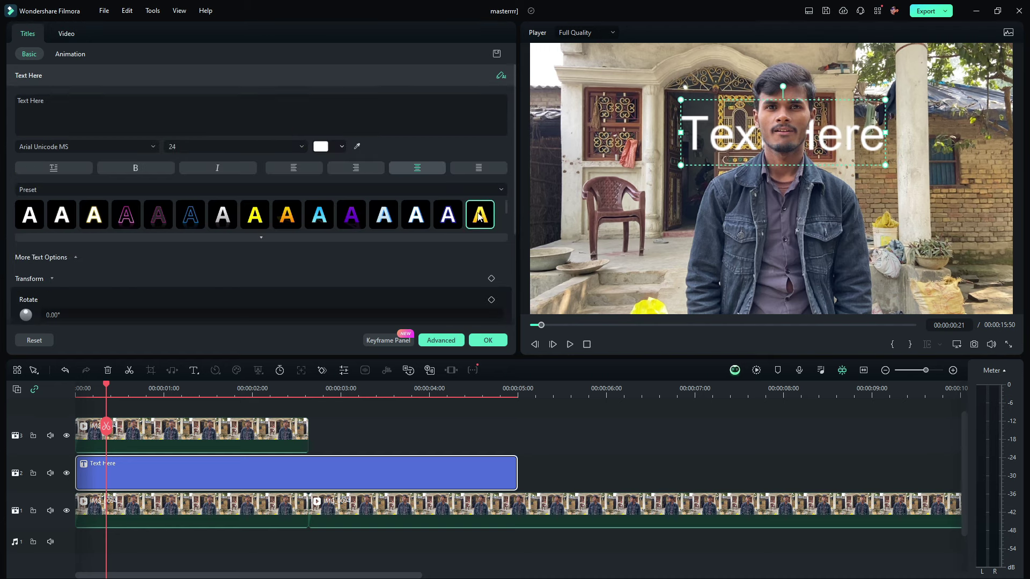
click(251, 214)
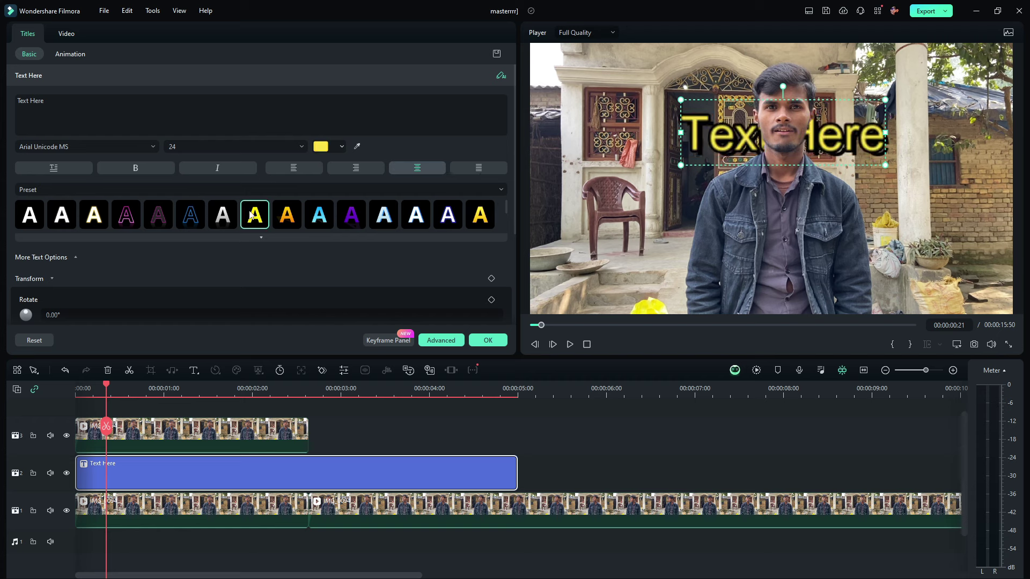
click(62, 214)
click(30, 215)
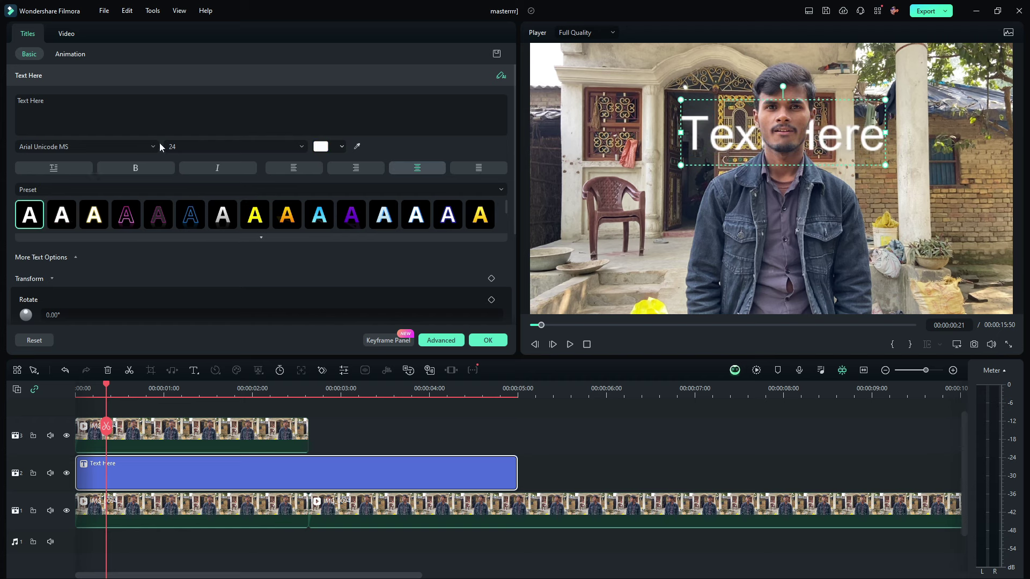
click(158, 145)
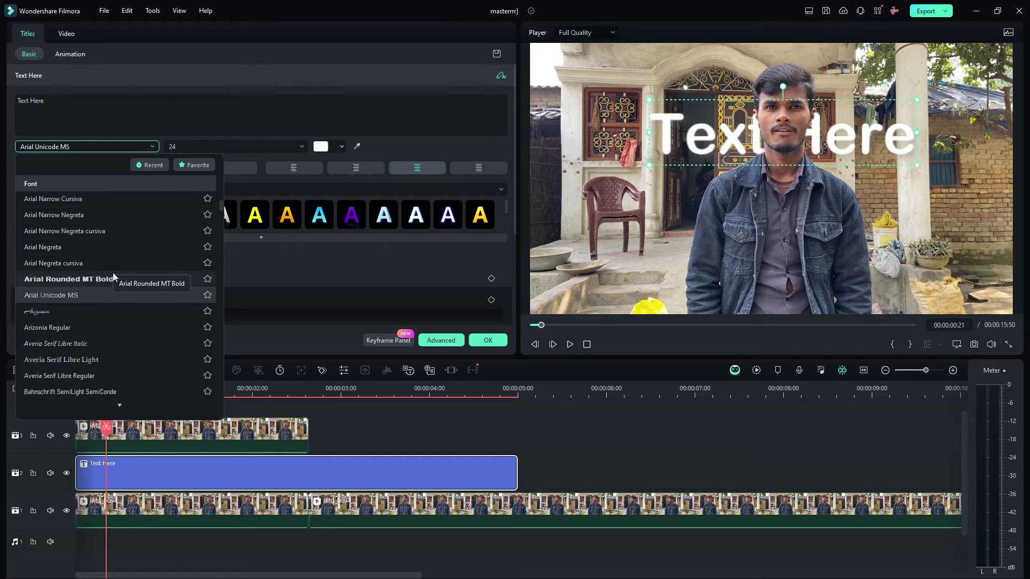
scroll(112, 273, up, 10)
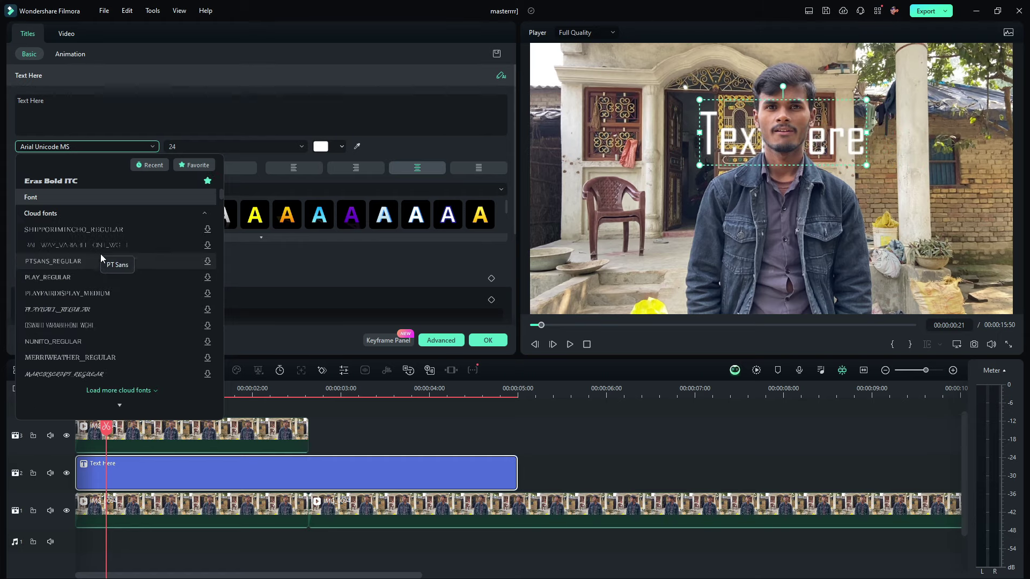
click(52, 425)
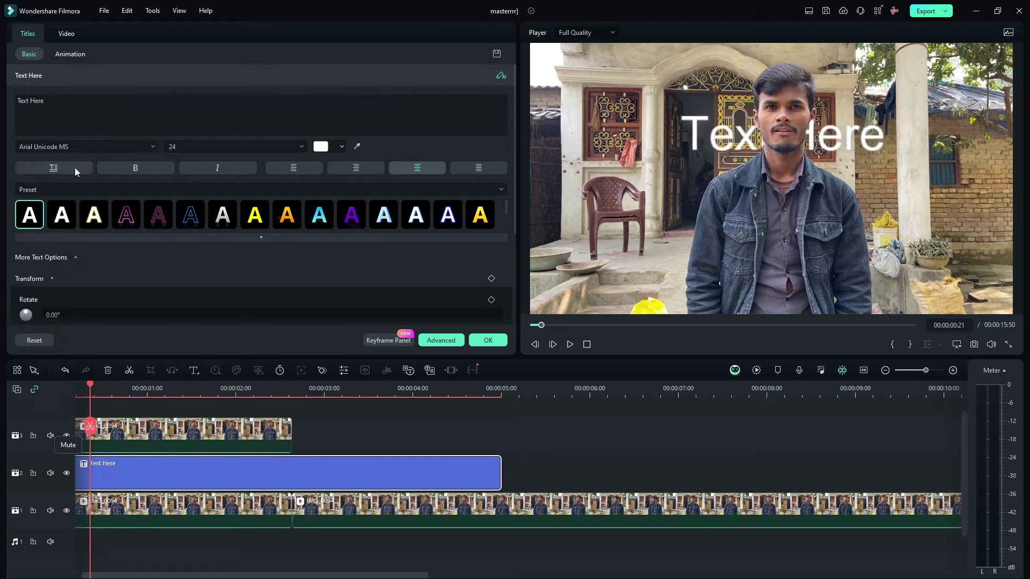
Step: Set the title's font to Barlow Black
click(75, 146)
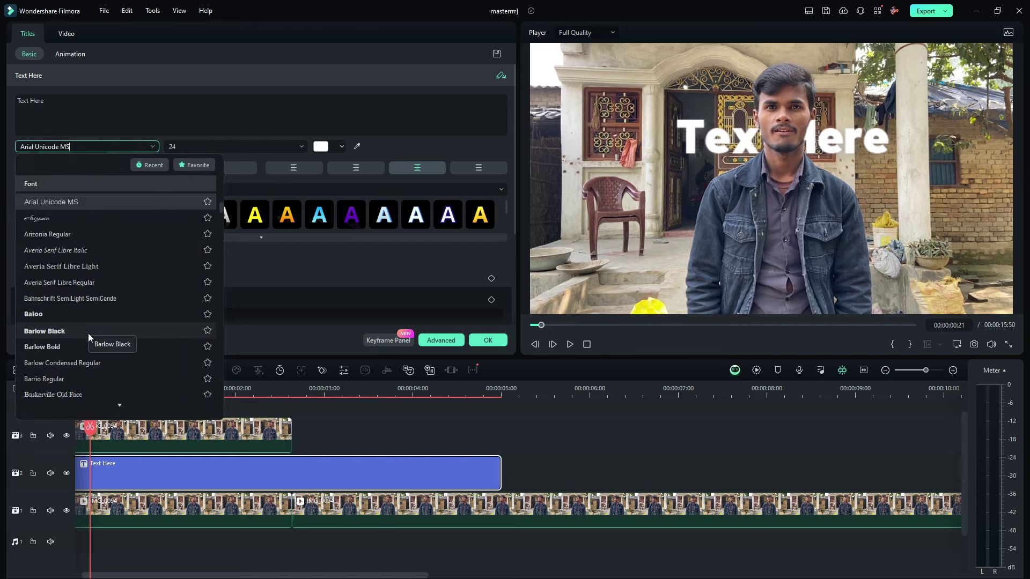
click(90, 334)
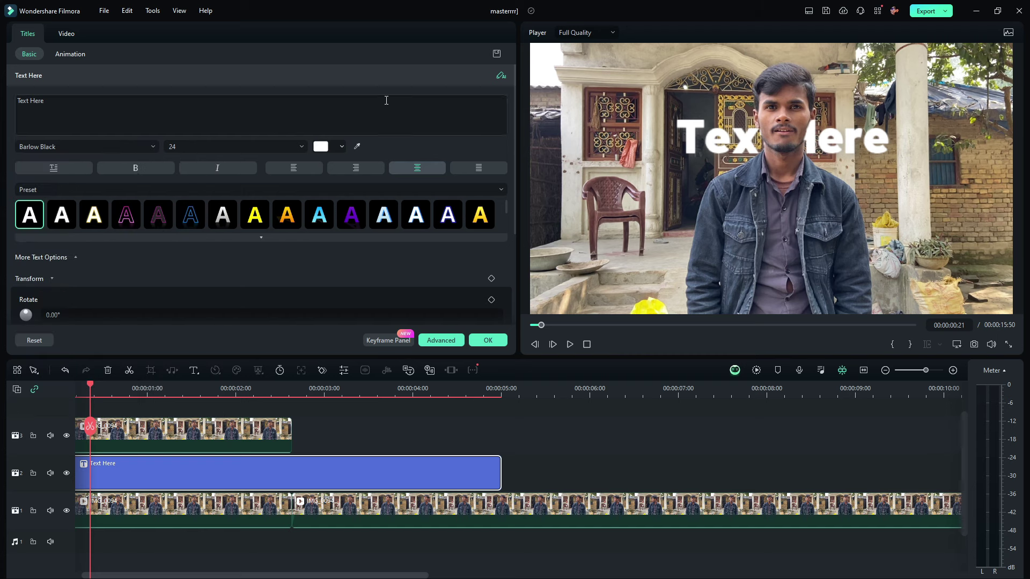
Step: Replace the title's placeholder text with the person's name in capital letters
click(110, 101)
key(ctrl+a)
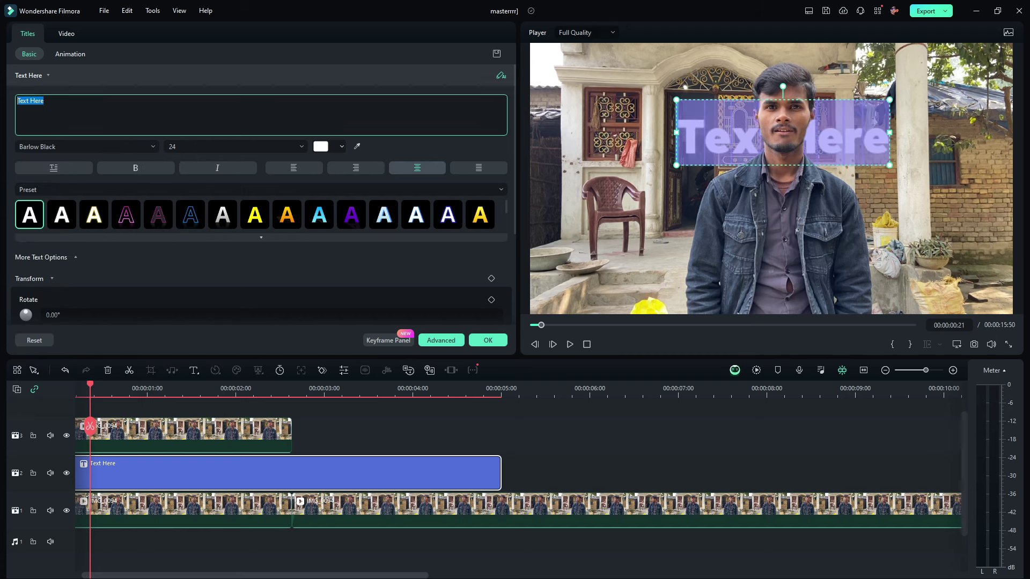
text(ABHISHANKA)
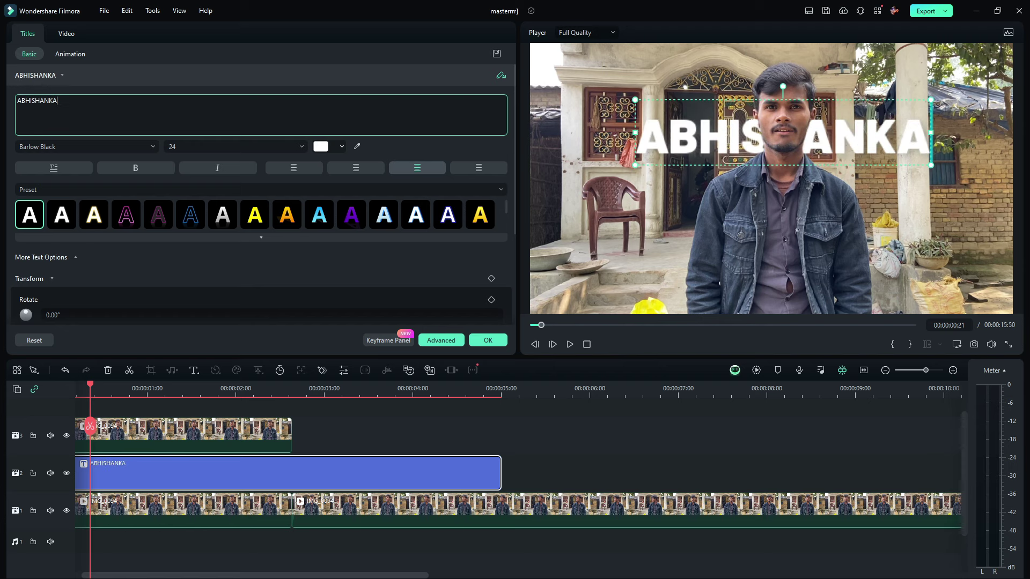
text(R)
click(544, 451)
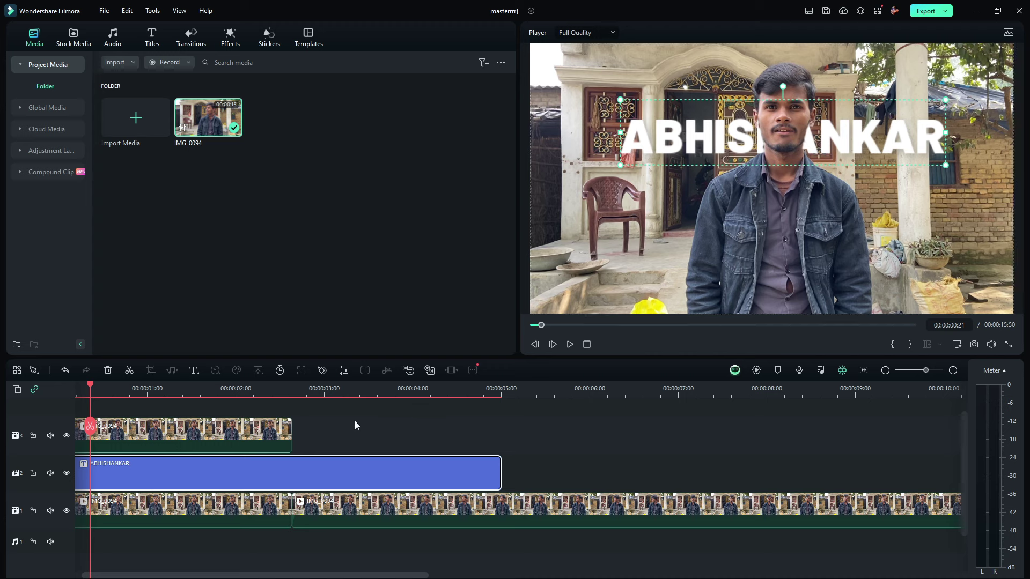
Step: In the title's Advanced Text Edit, set the outline thickness and shadow distance to 0 and apply the changes
right_click(178, 469)
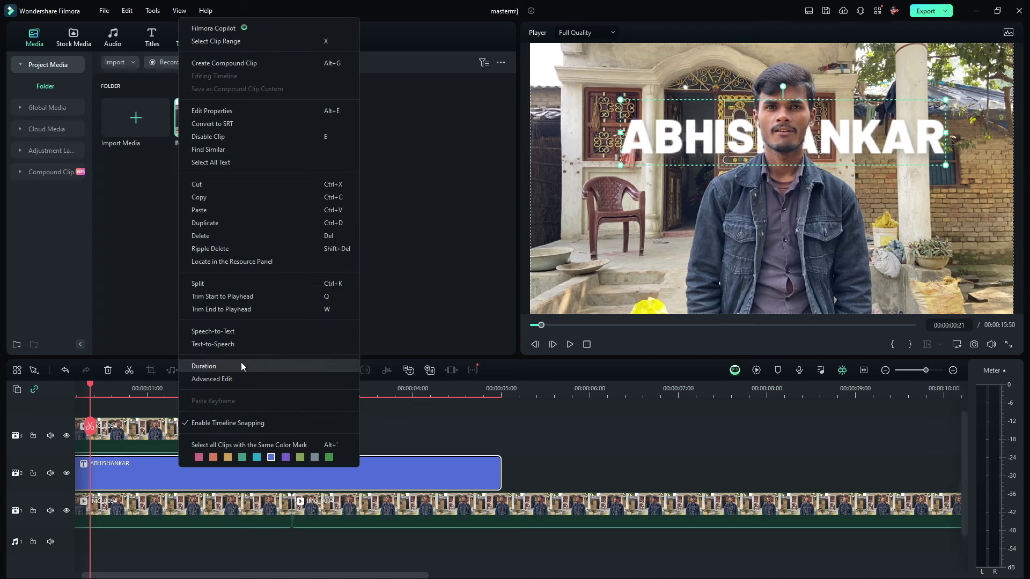
click(236, 391)
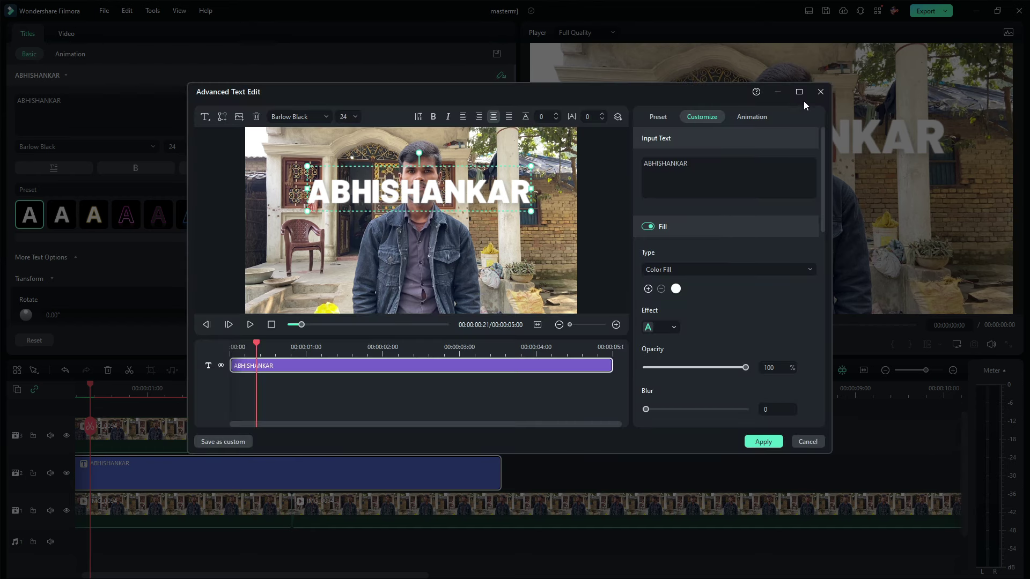
click(799, 93)
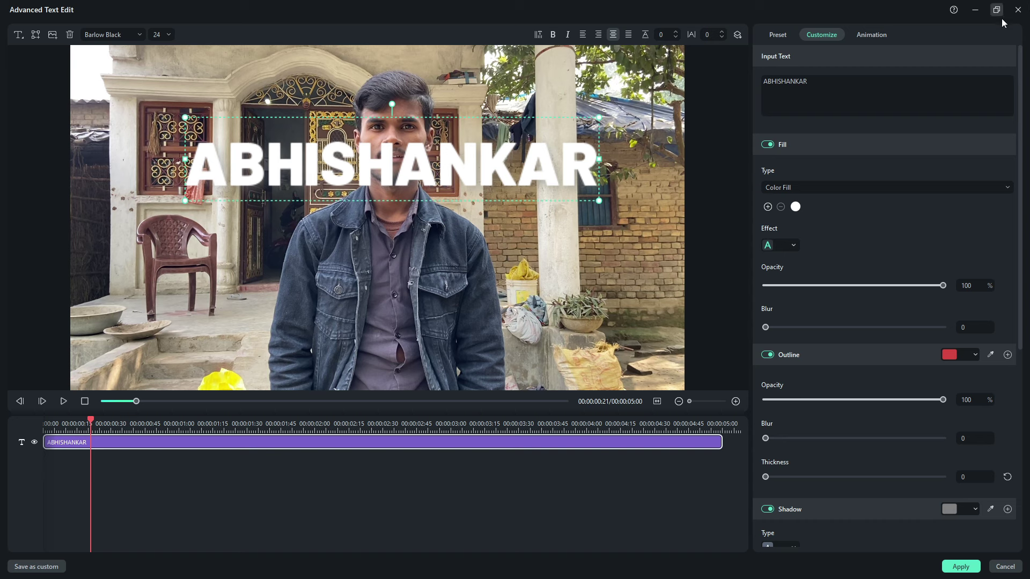
scroll(917, 301, down, 1)
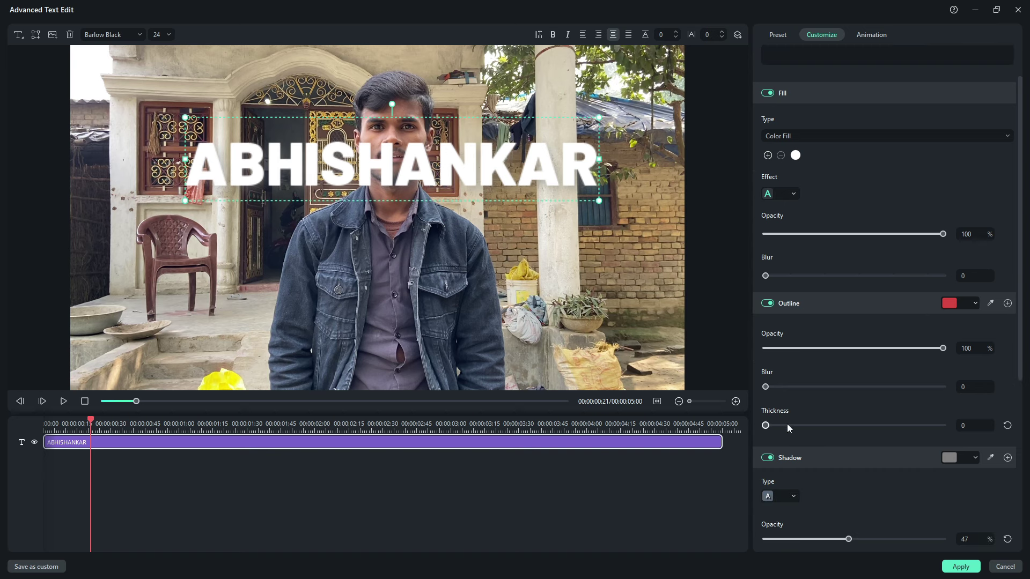
mouse_move(768, 426)
mouse_down()
mouse_move(839, 430)
mouse_move(736, 432)
mouse_move(782, 428)
mouse_move(765, 432)
mouse_up()
scroll(765, 432, down, 2)
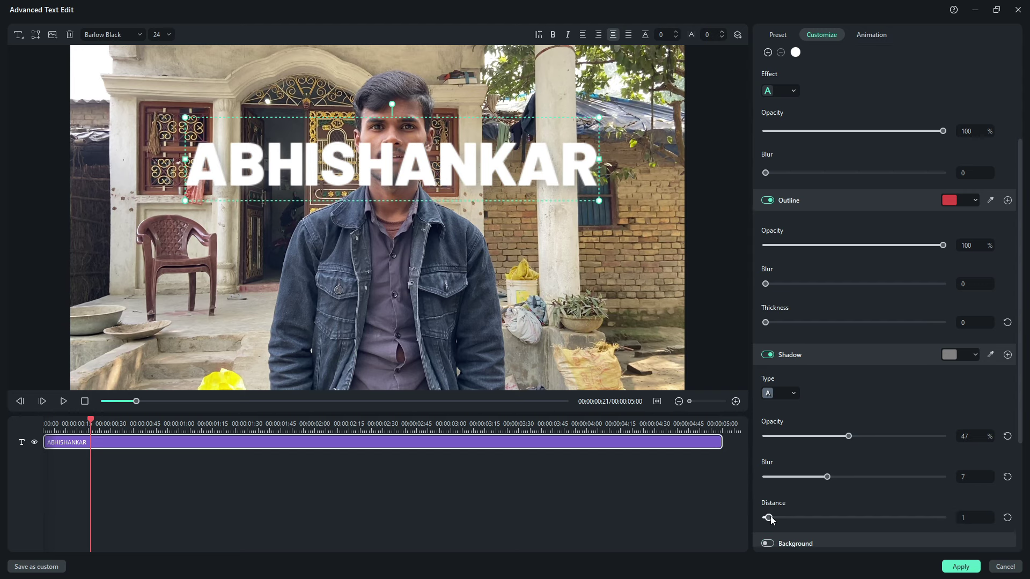
mouse_move(768, 518)
mouse_down()
mouse_move(787, 520)
mouse_move(767, 519)
mouse_up()
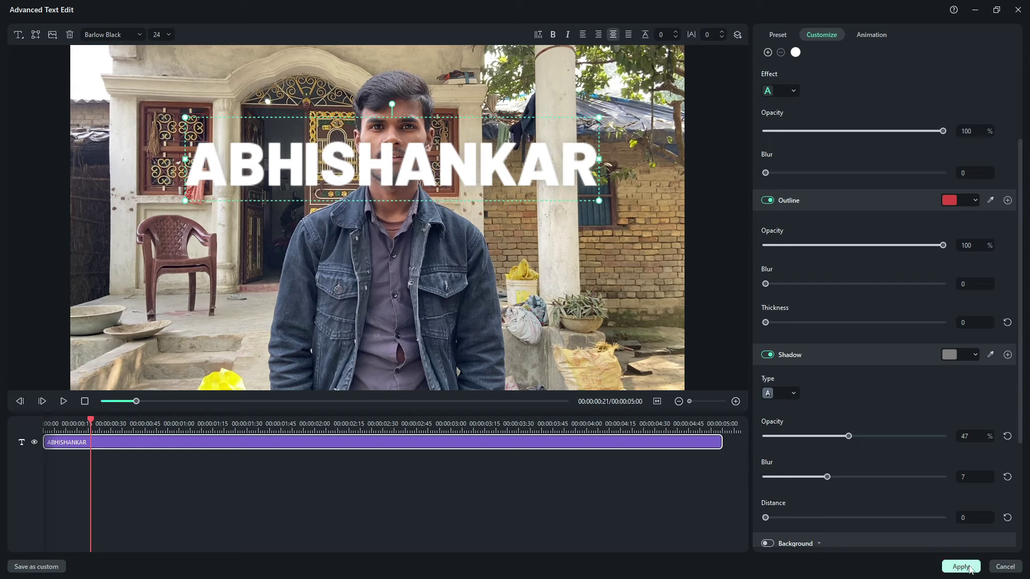
click(960, 567)
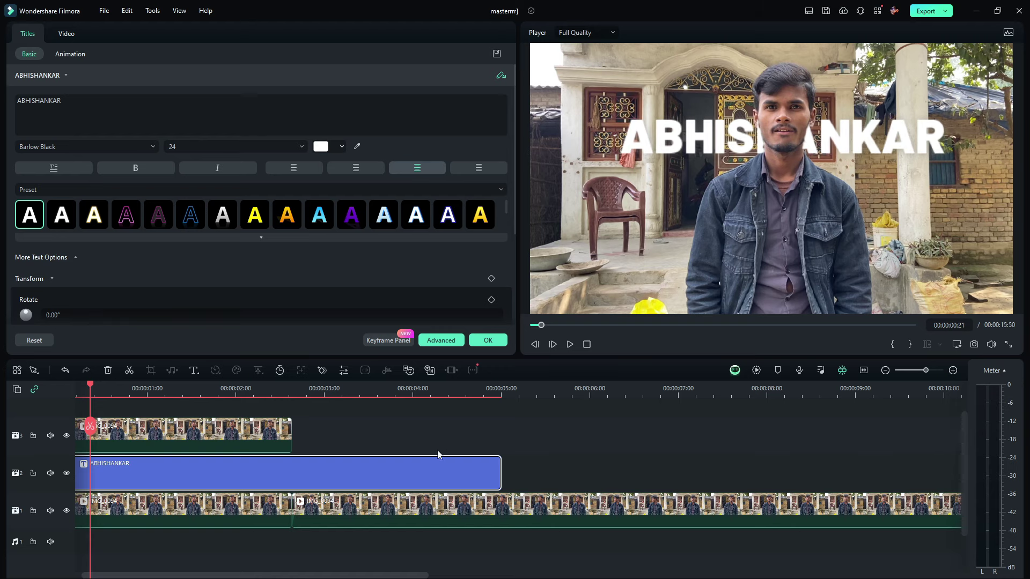
Step: Turn off AI Portrait on the track 3 clip, enable Smart Cutout and open its editor maximized
click(273, 439)
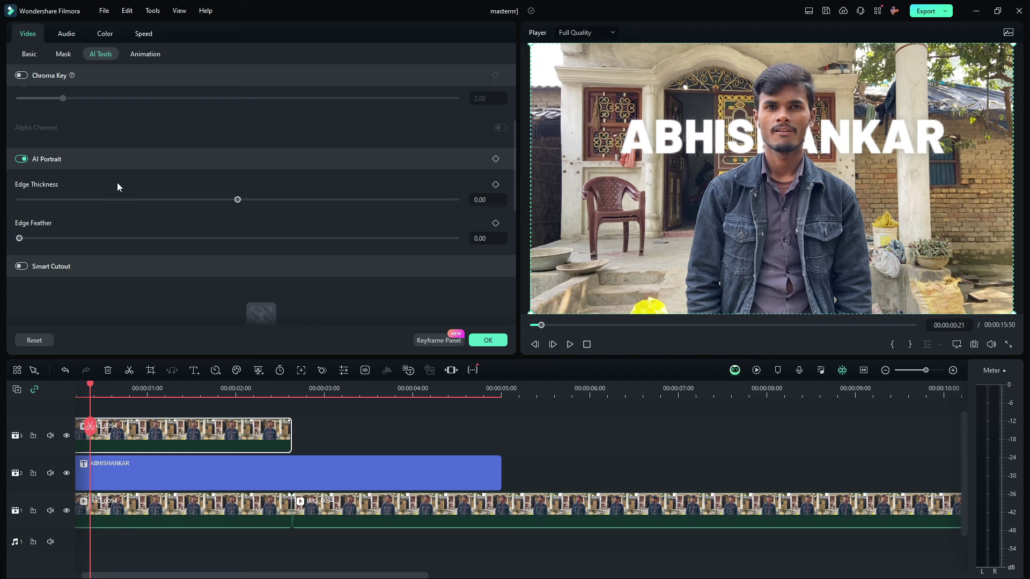
click(22, 159)
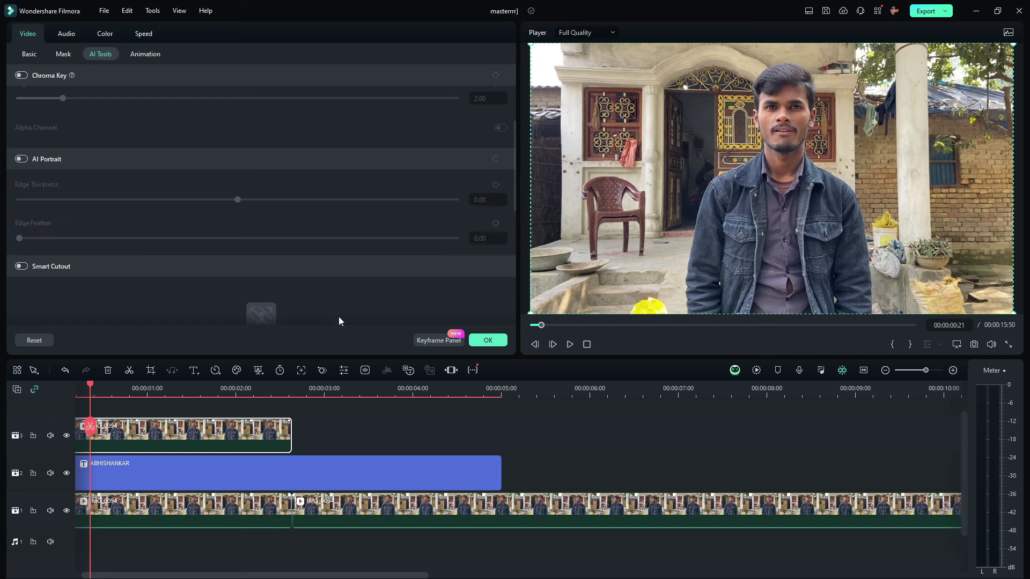
click(21, 267)
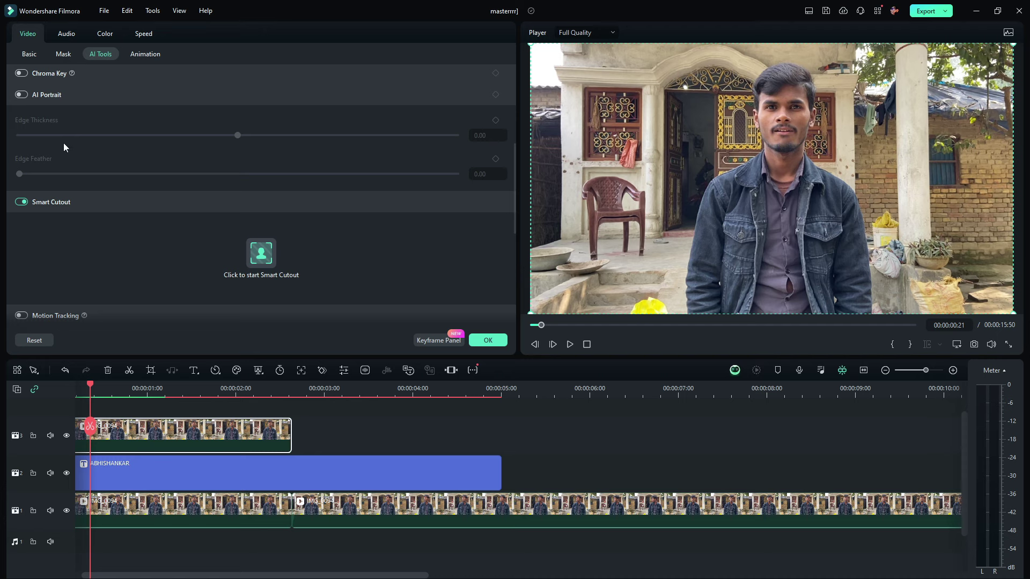
click(264, 251)
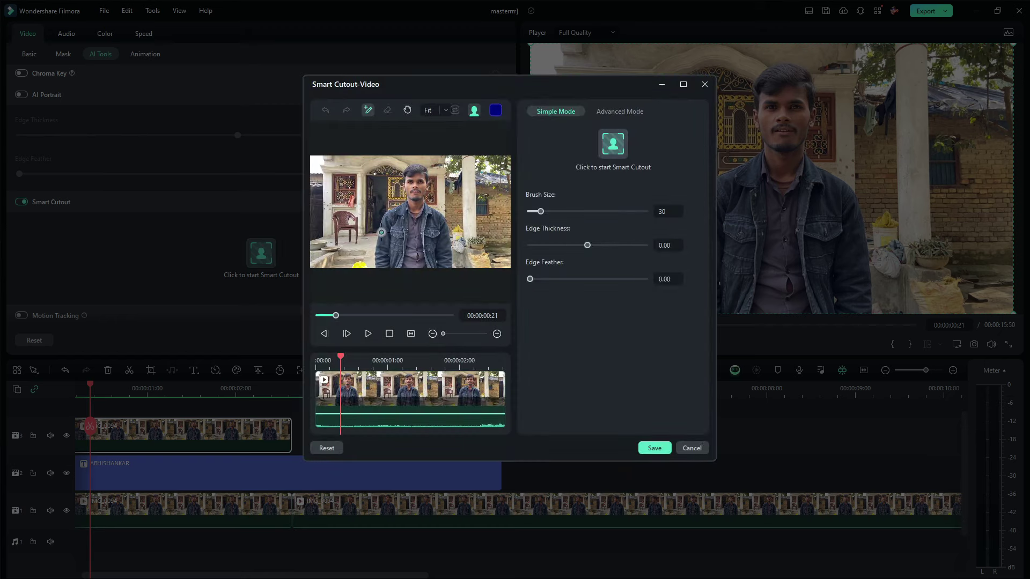
click(683, 84)
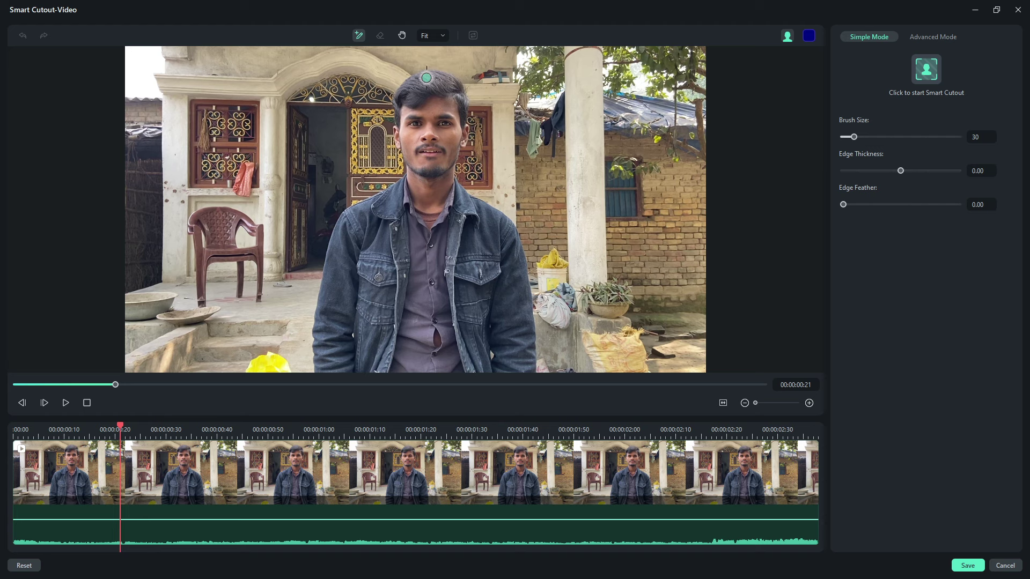
Step: Brush over the man from head to jacket at size 30 to select him, and inspect the selection's edges
drag(434, 69, 416, 385)
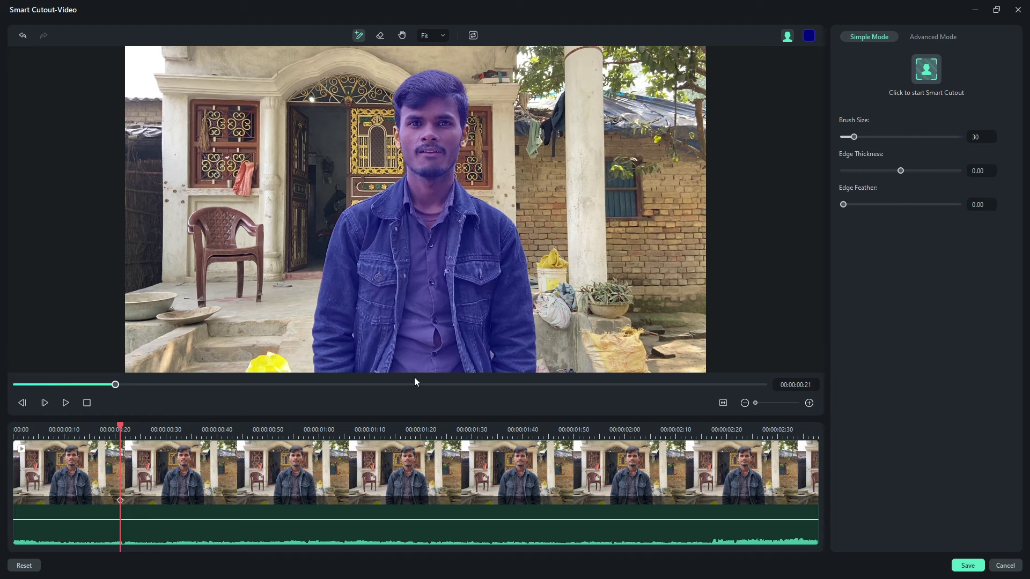
scroll(393, 137, up, 2)
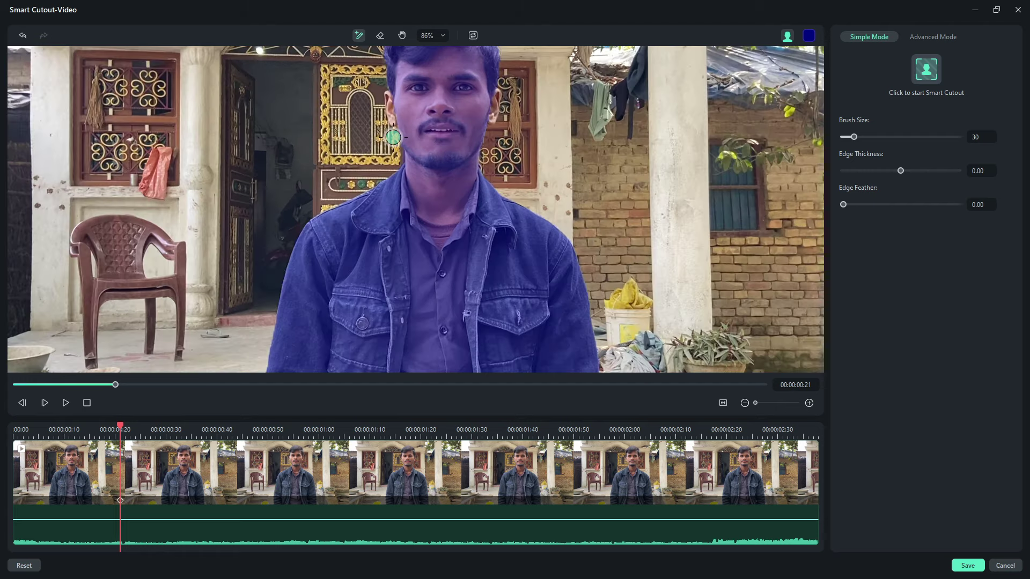
scroll(393, 137, up, 4)
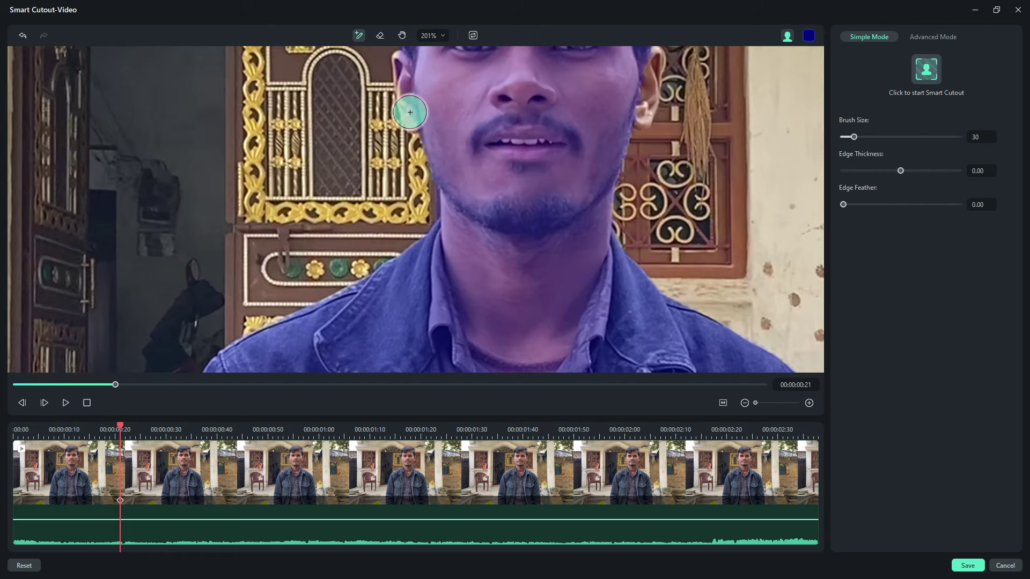
scroll(413, 107, up, 3)
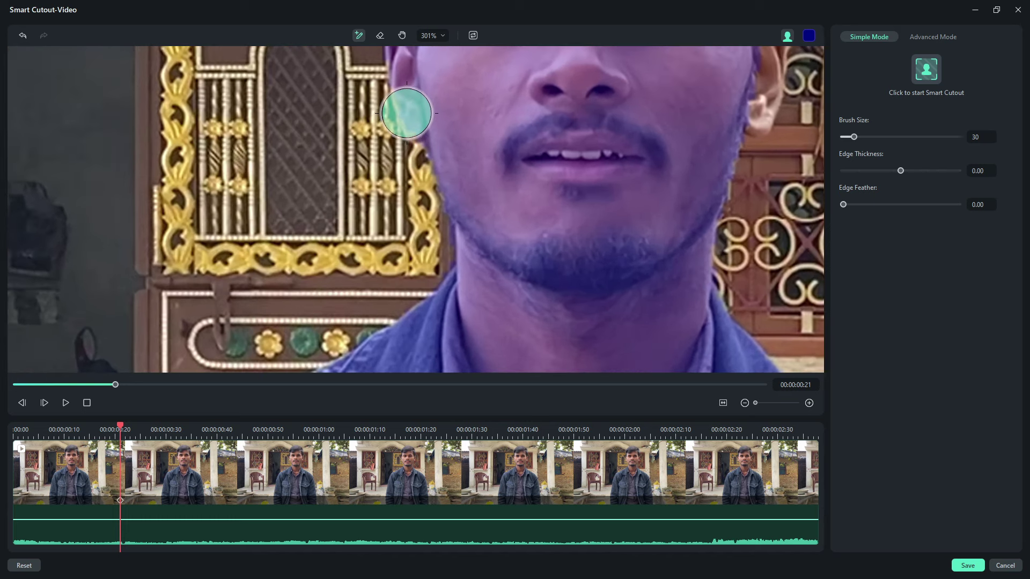
scroll(406, 112, up, 2)
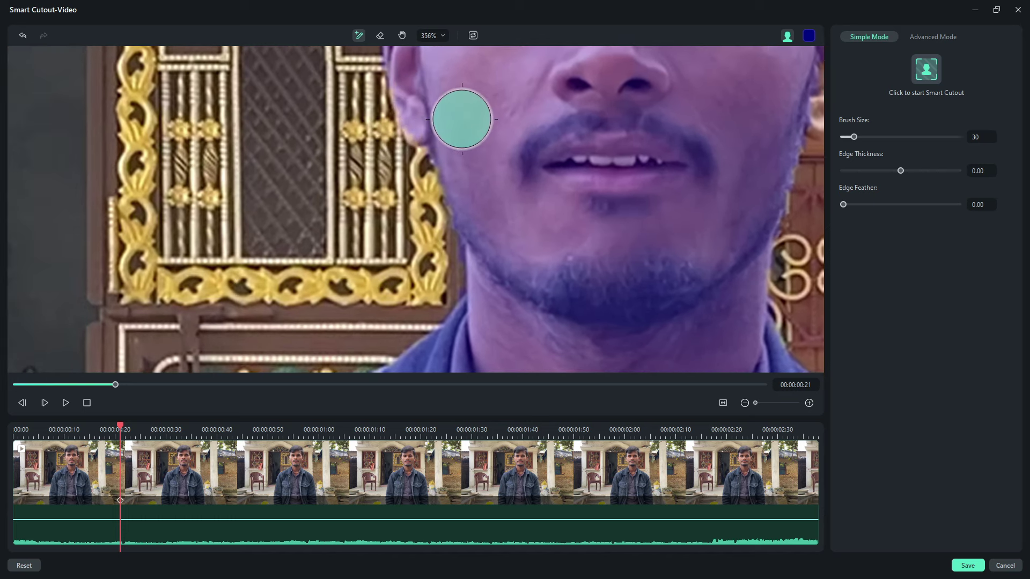
scroll(483, 129, down, 2)
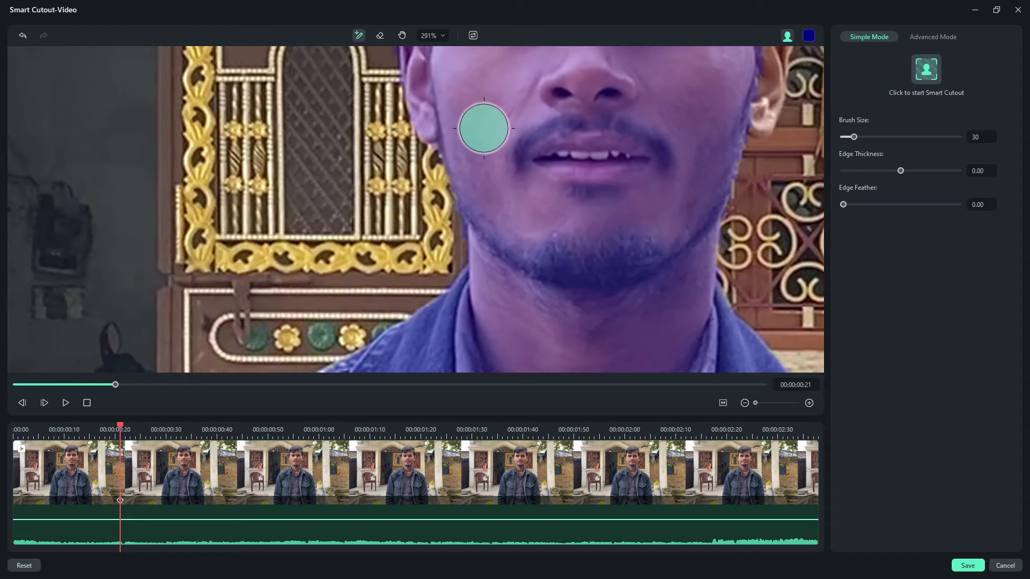
scroll(483, 128, down, 3)
scroll(483, 123, down, 10)
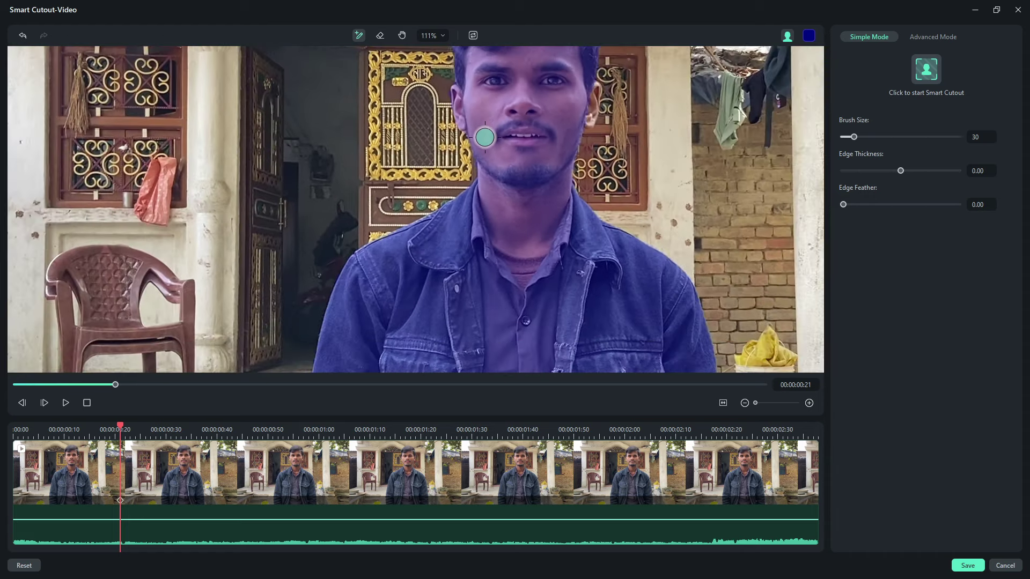
scroll(484, 138, down, 2)
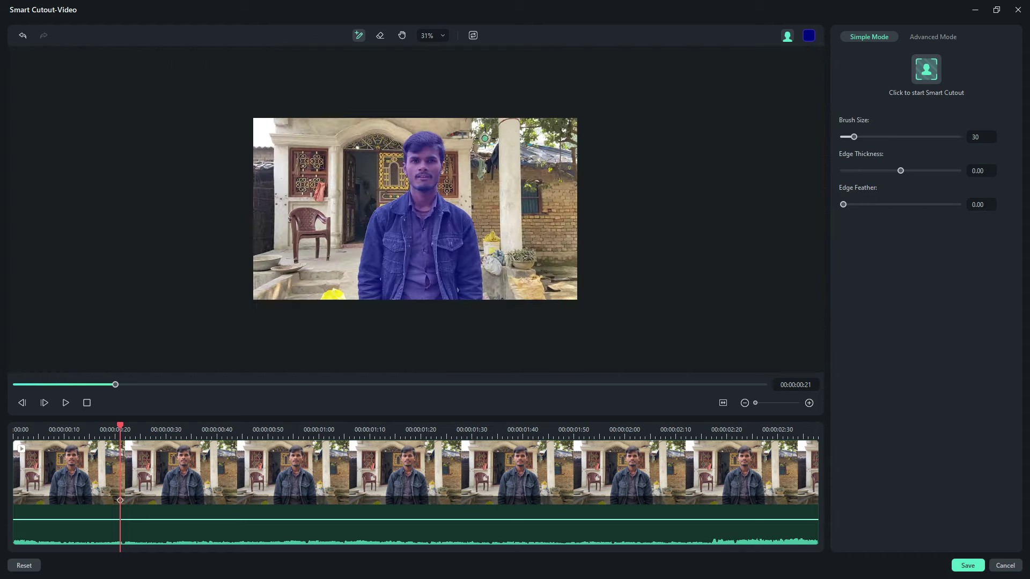
scroll(485, 138, up, 1)
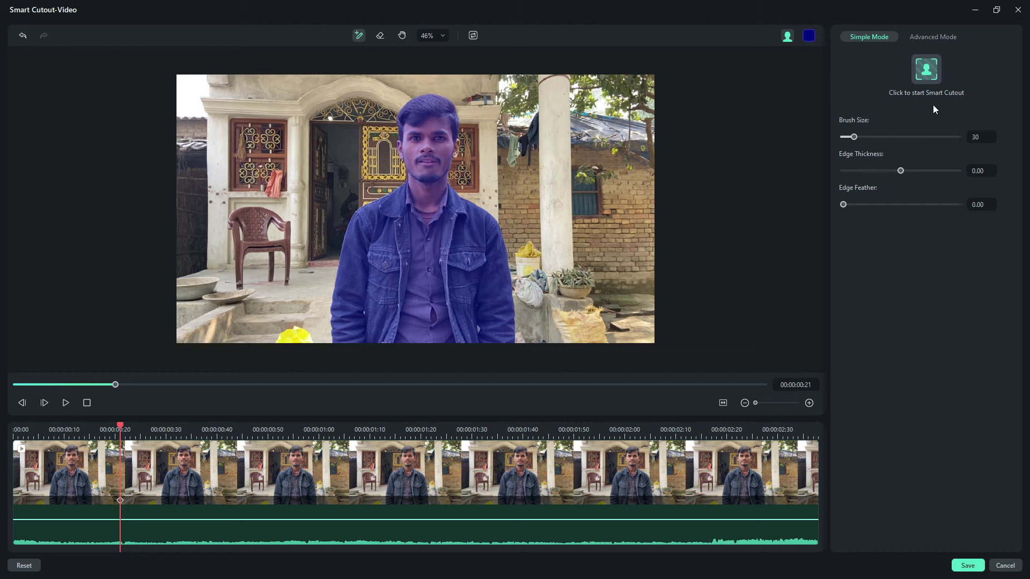
Step: Run Smart Cutout on the whole clip in Simple Mode and save the result
click(927, 68)
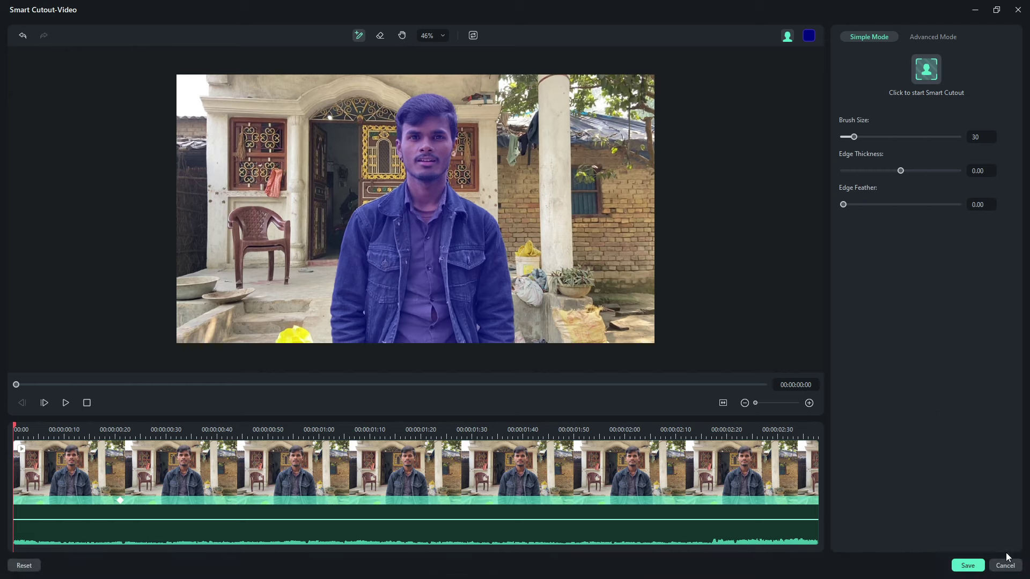
click(968, 565)
click(634, 481)
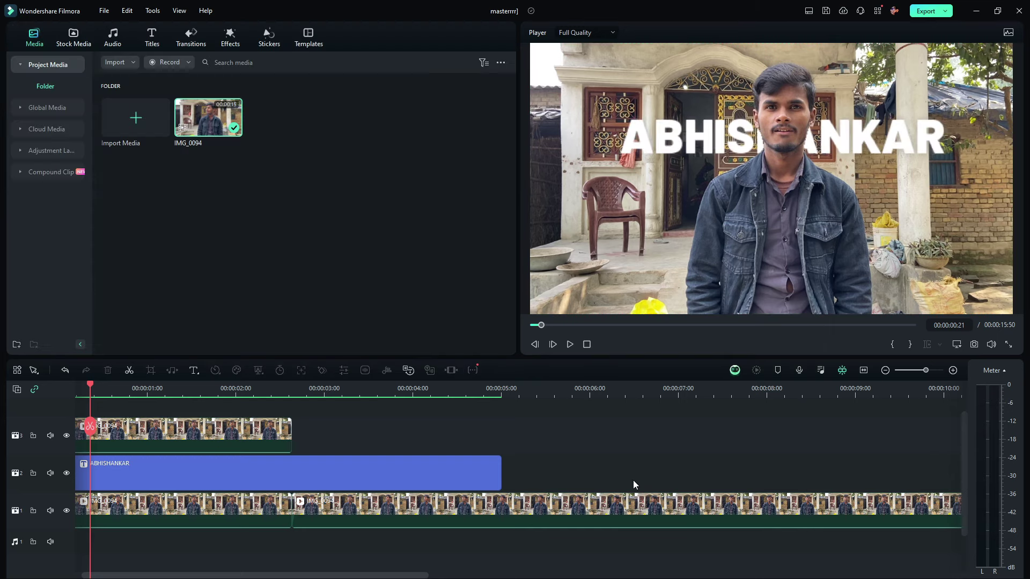
Step: Play the opening seconds of the timeline to check the title behind the man
key(space)
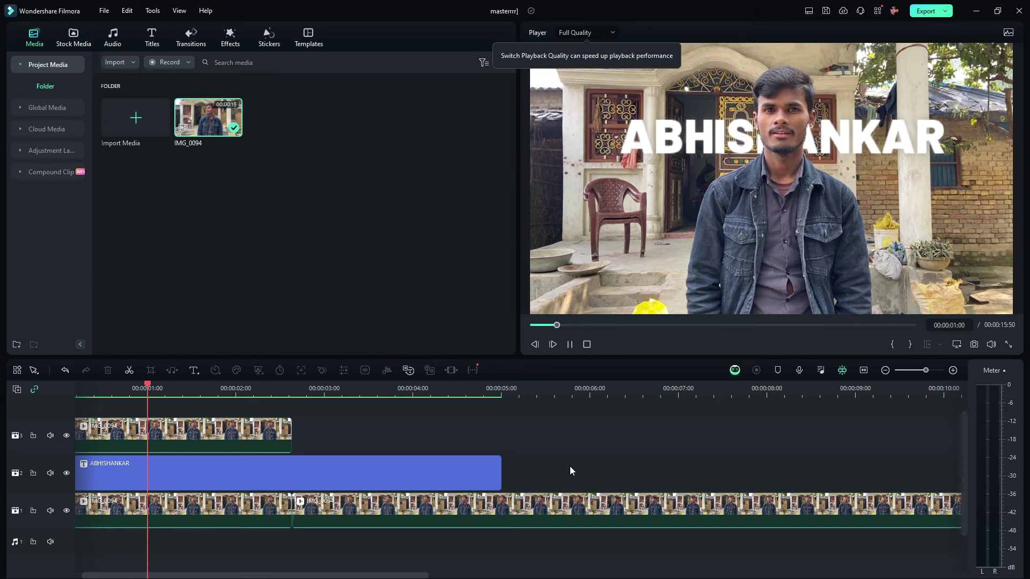
key(space)
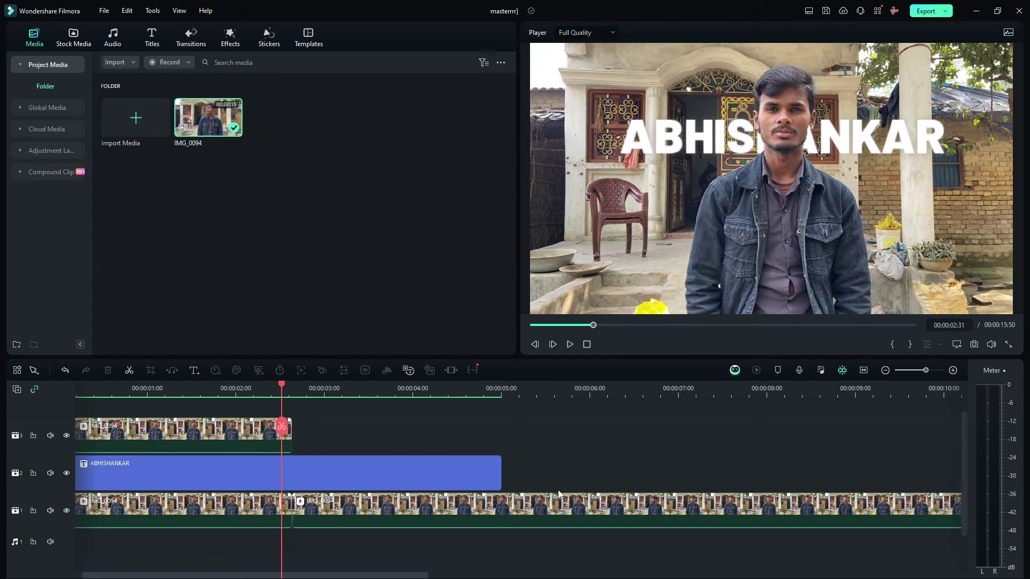
click(363, 475)
Step: Reopen Smart Cutout for the track 3 clip, try adjusting the Edge Thickness and save
click(221, 446)
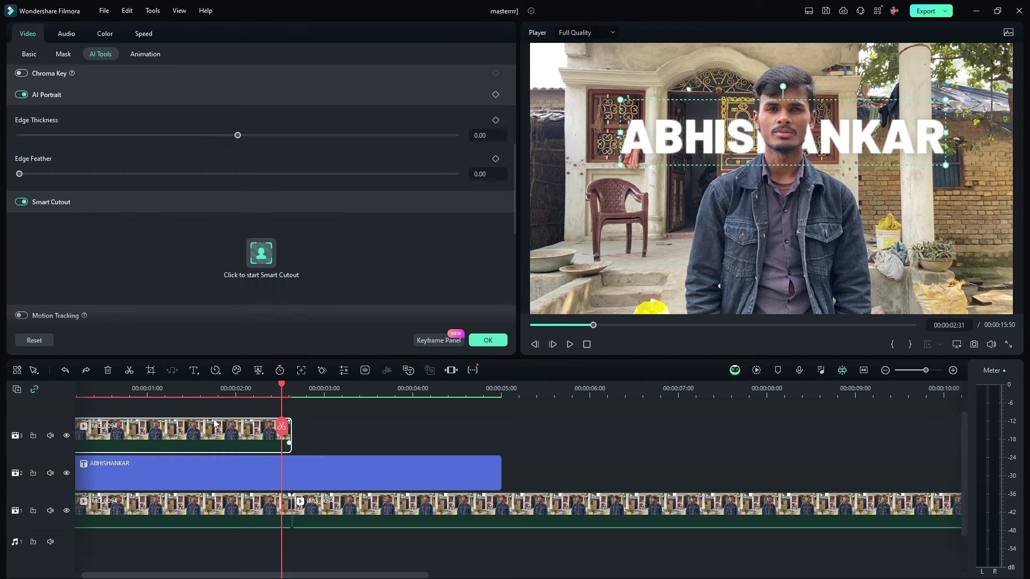
click(261, 254)
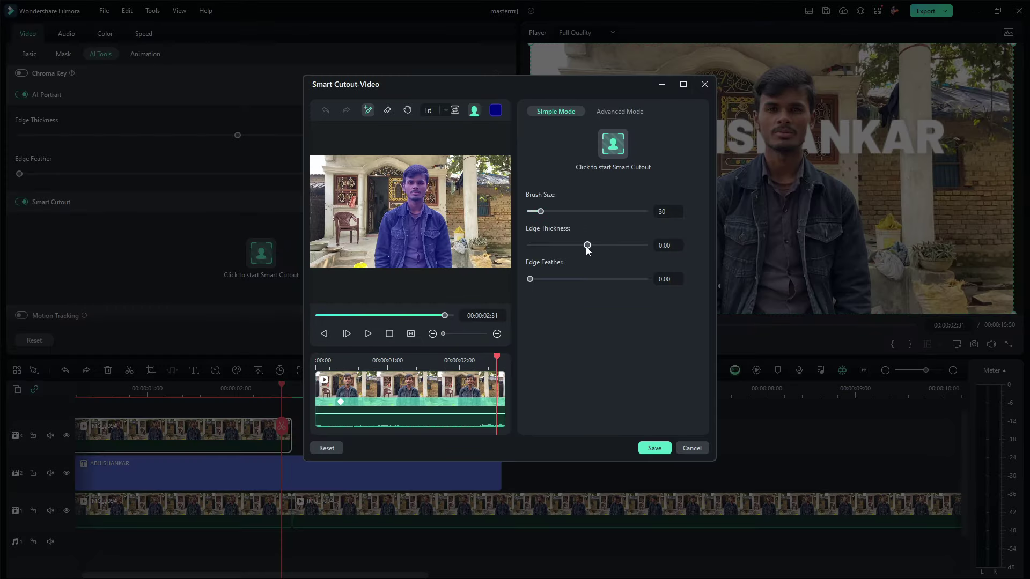
mouse_move(587, 246)
mouse_down()
mouse_move(562, 247)
mouse_move(603, 258)
mouse_move(585, 253)
mouse_up()
click(656, 449)
Step: Play the timeline past the end of the cutout clip and replay part of the cutout section to review the effect
key(space)
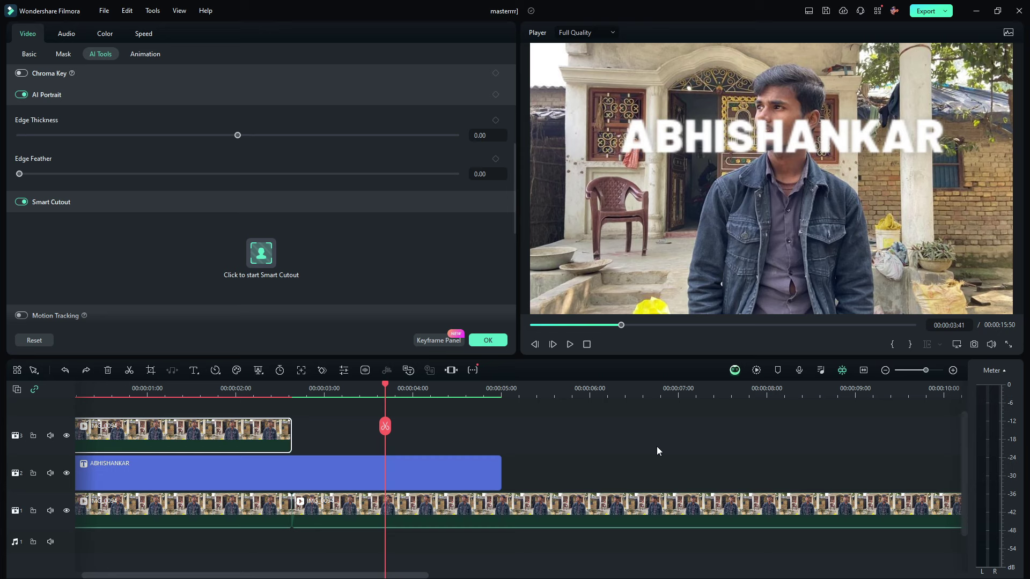
click(174, 386)
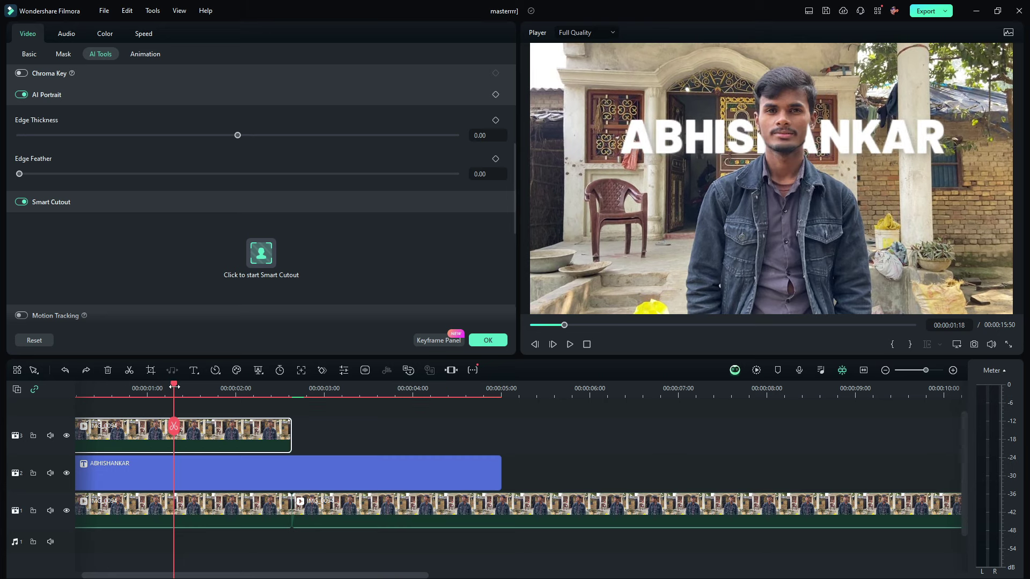
key(space)
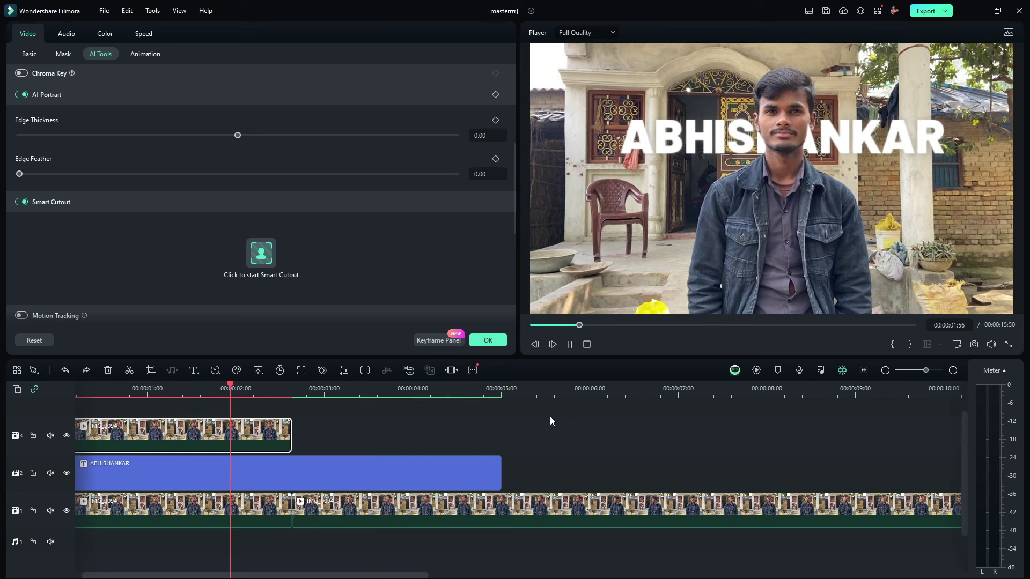
key(space)
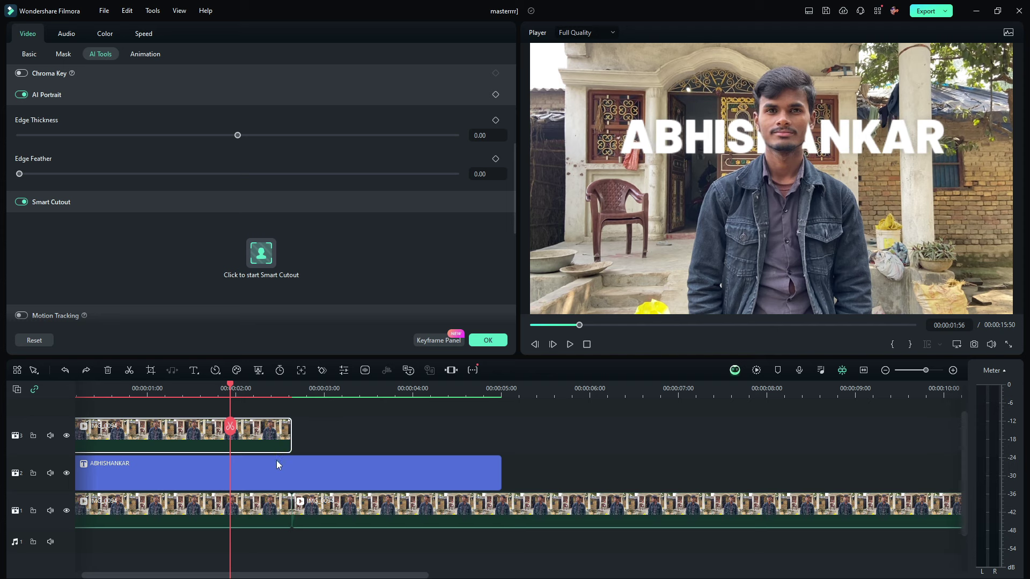
drag(352, 434, 534, 458)
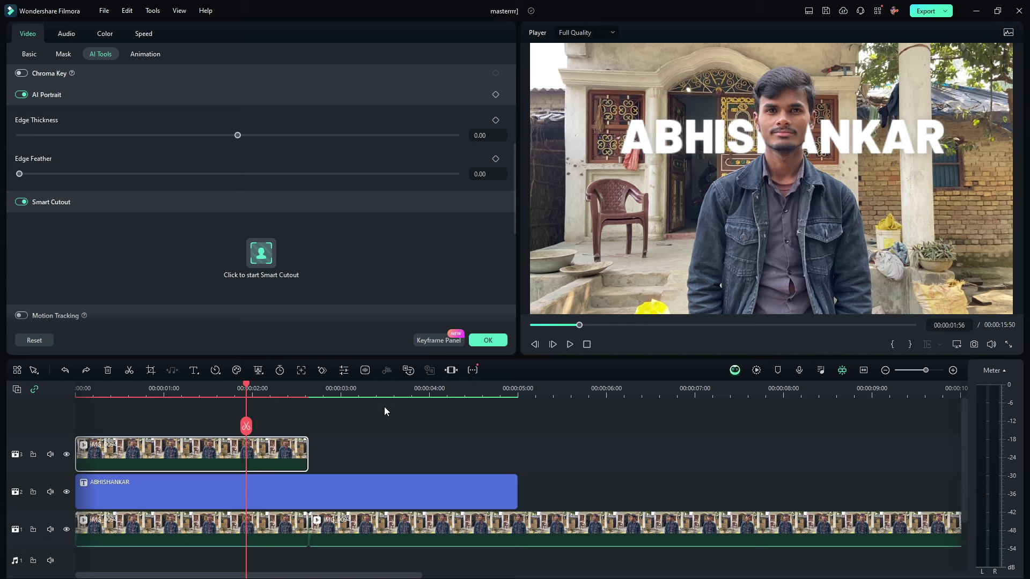
Step: Delete the name title from track 2 and turn off Smart Cutout on the track 3 clip
click(195, 486)
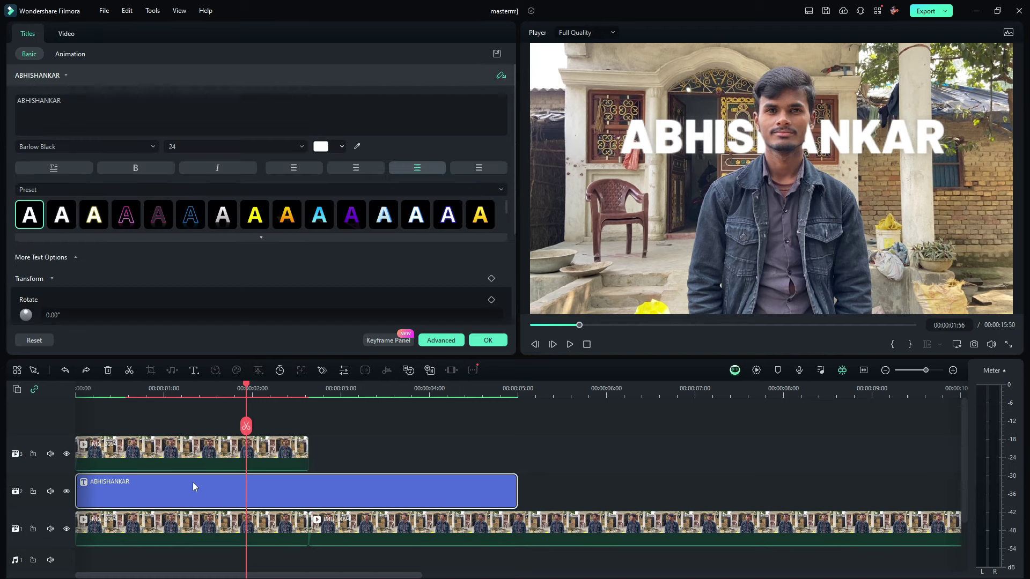
key(Delete)
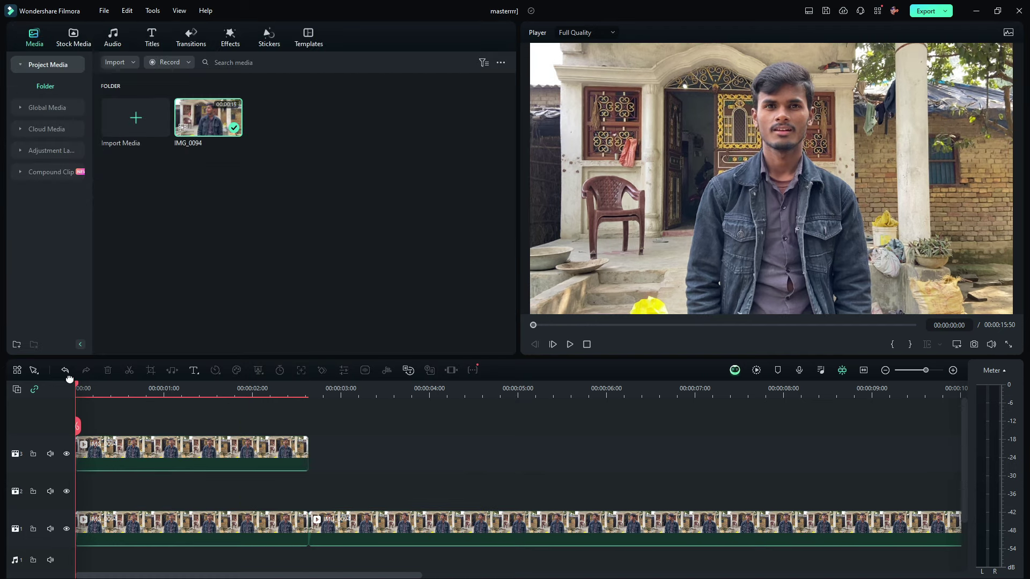
click(119, 452)
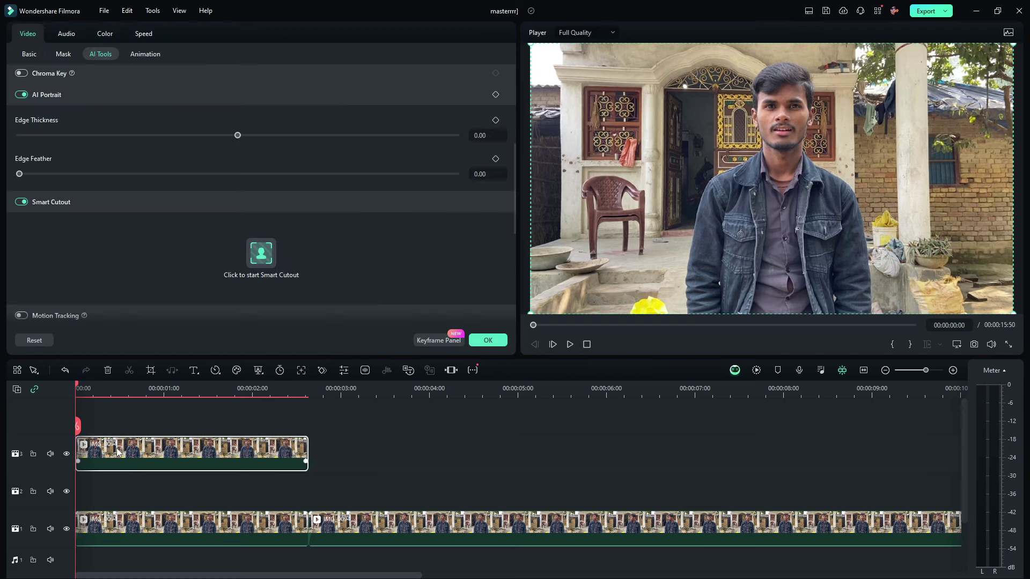
click(23, 205)
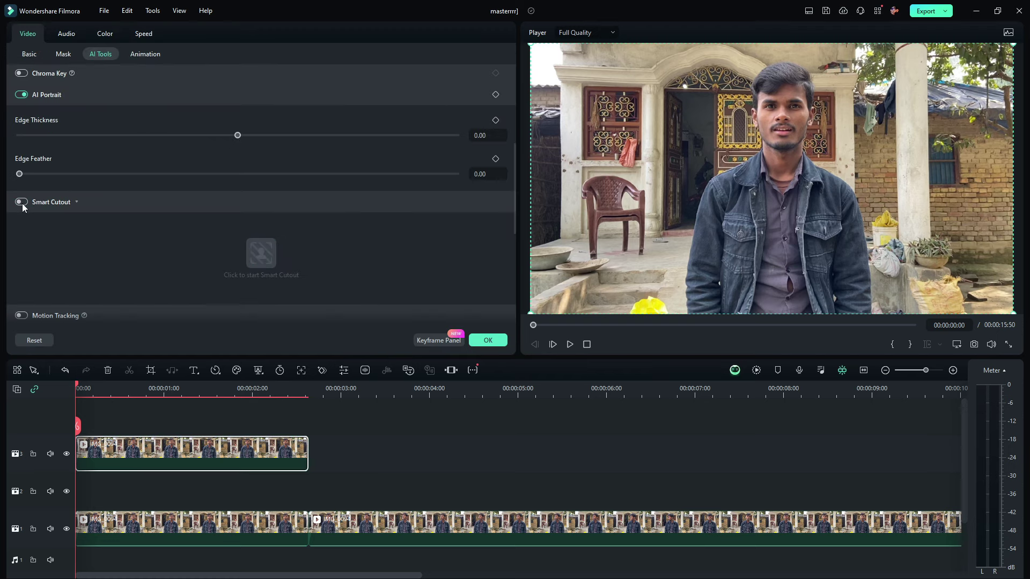
click(152, 394)
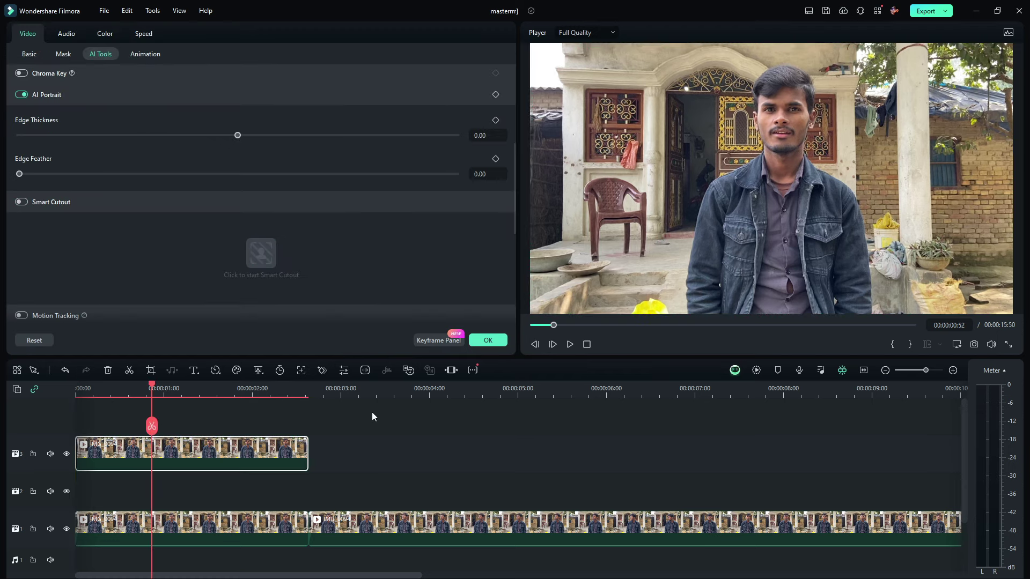
click(489, 344)
Step: Add the Instagram logo image from the Global Media templates folder to the start of track 2
click(60, 107)
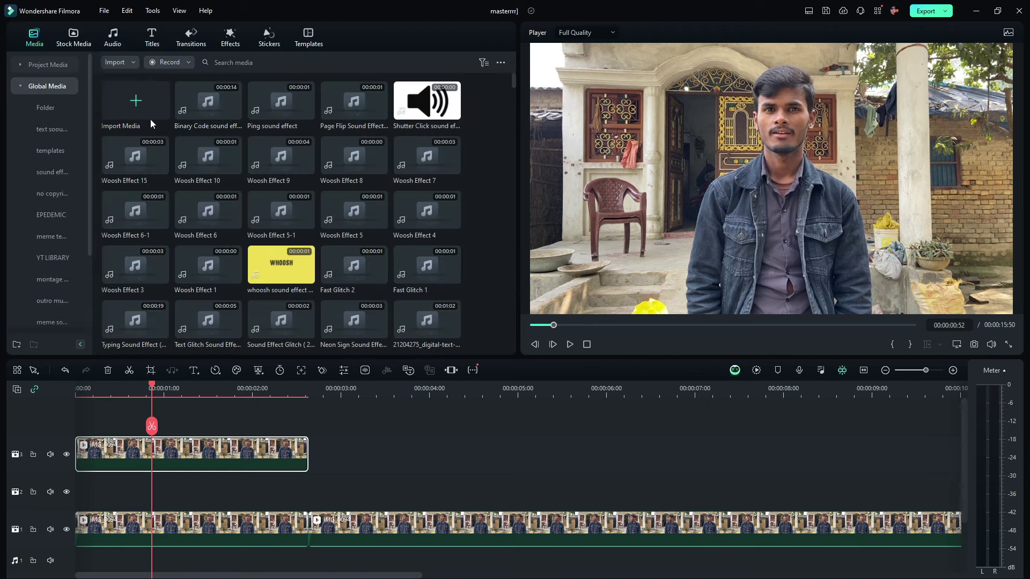
click(47, 155)
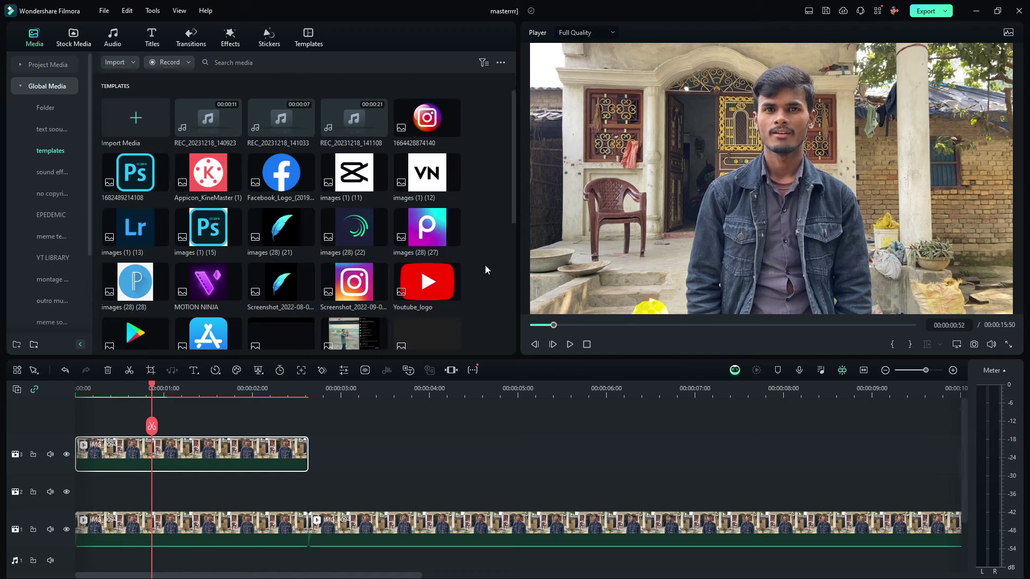
mouse_move(381, 294)
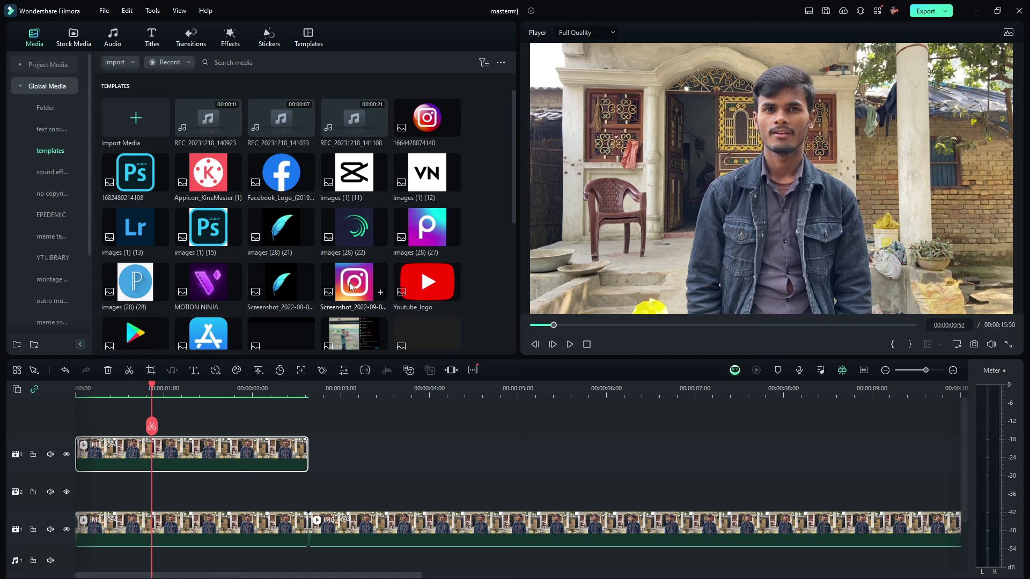
drag(351, 286, 61, 477)
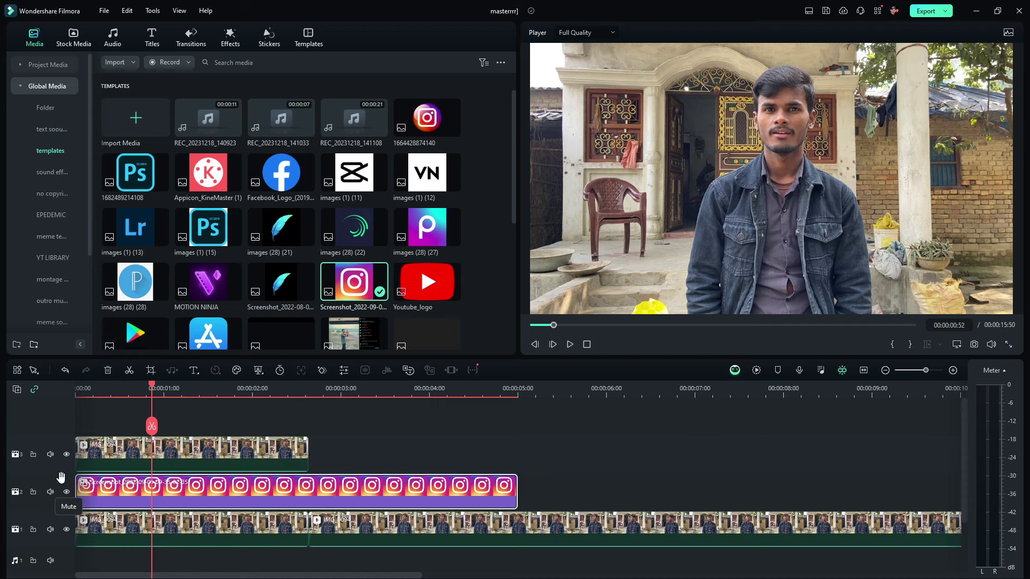
double_click(263, 489)
scroll(377, 241, up, 3)
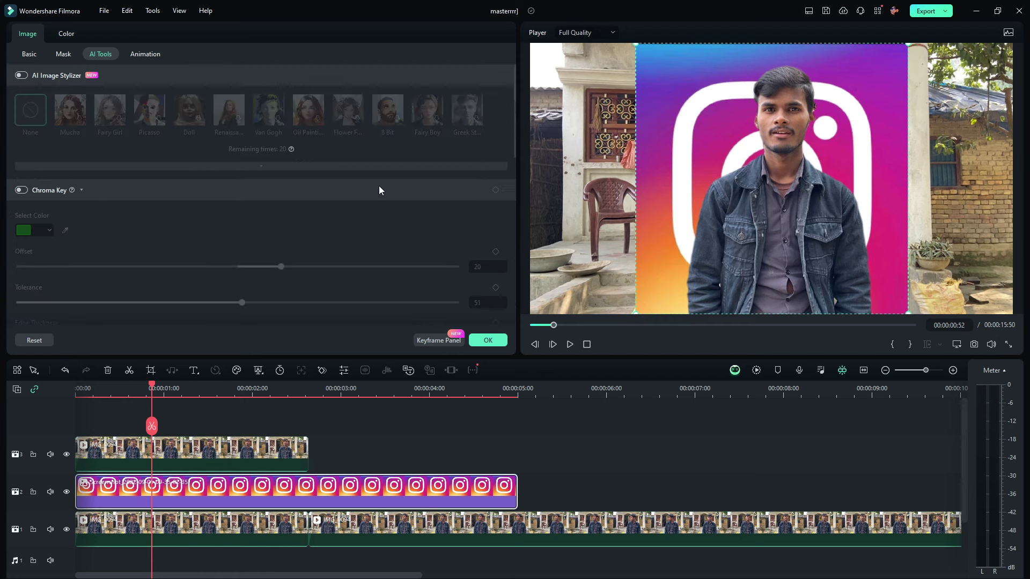
click(33, 53)
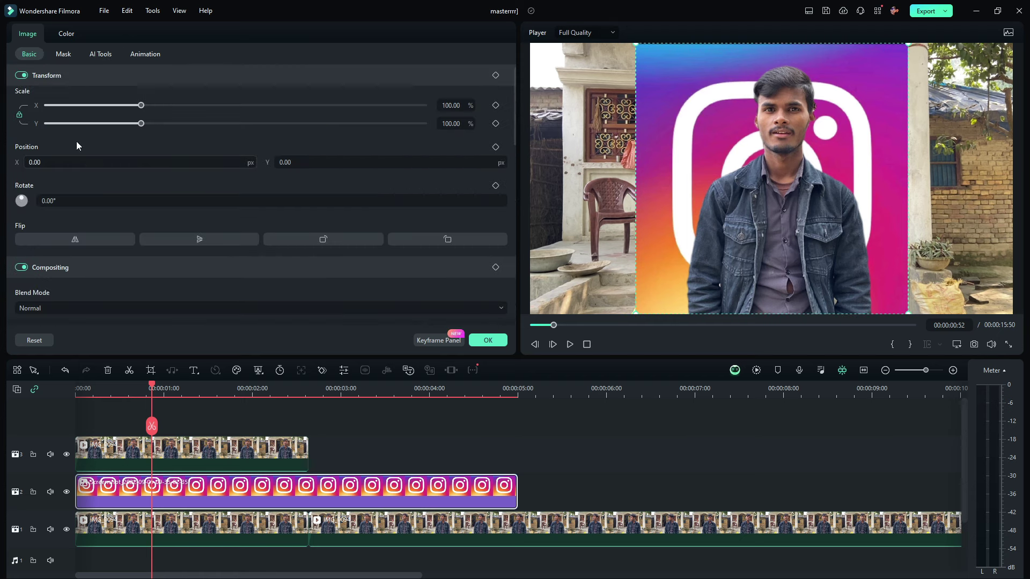
click(102, 56)
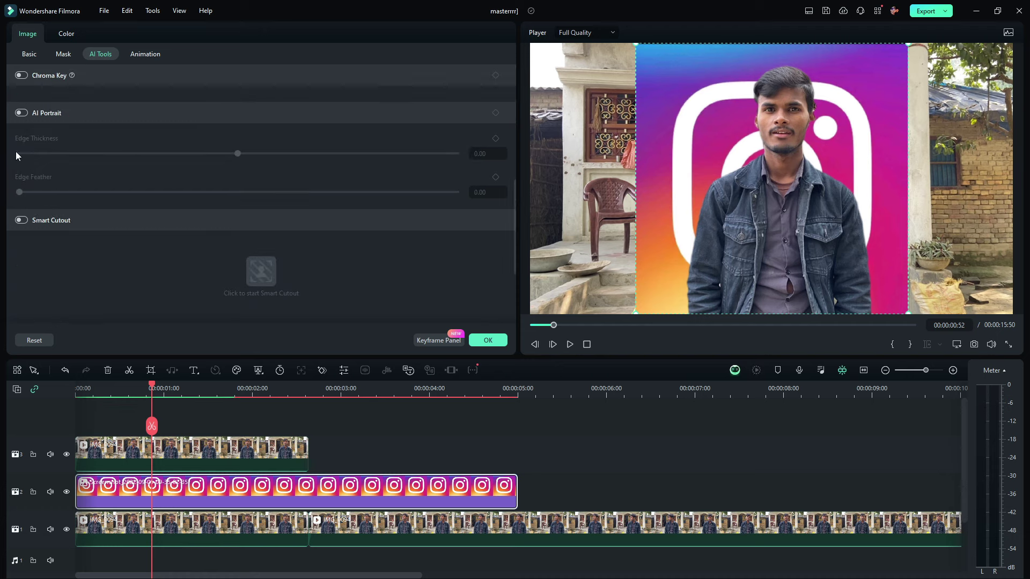
click(158, 457)
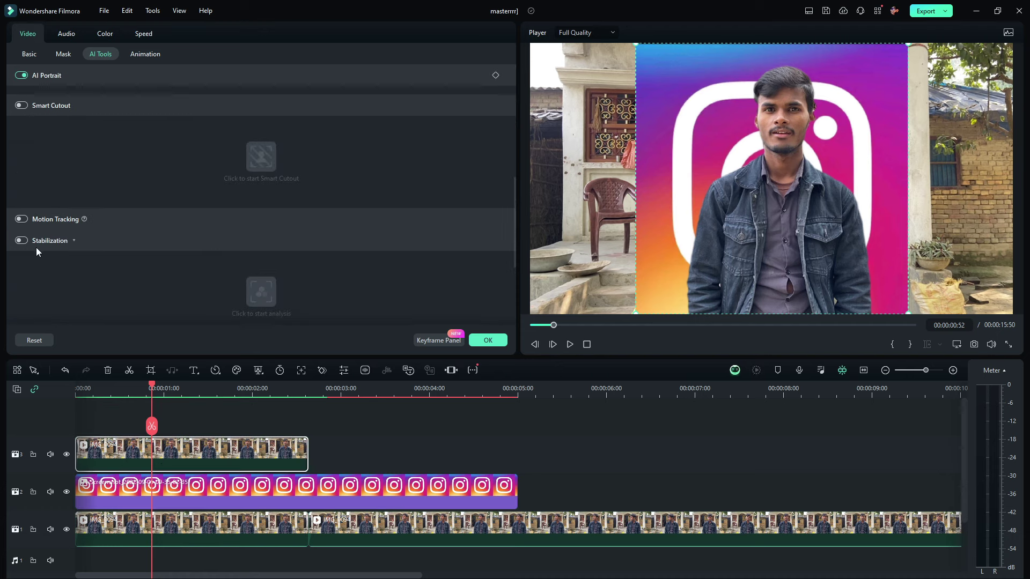
click(343, 461)
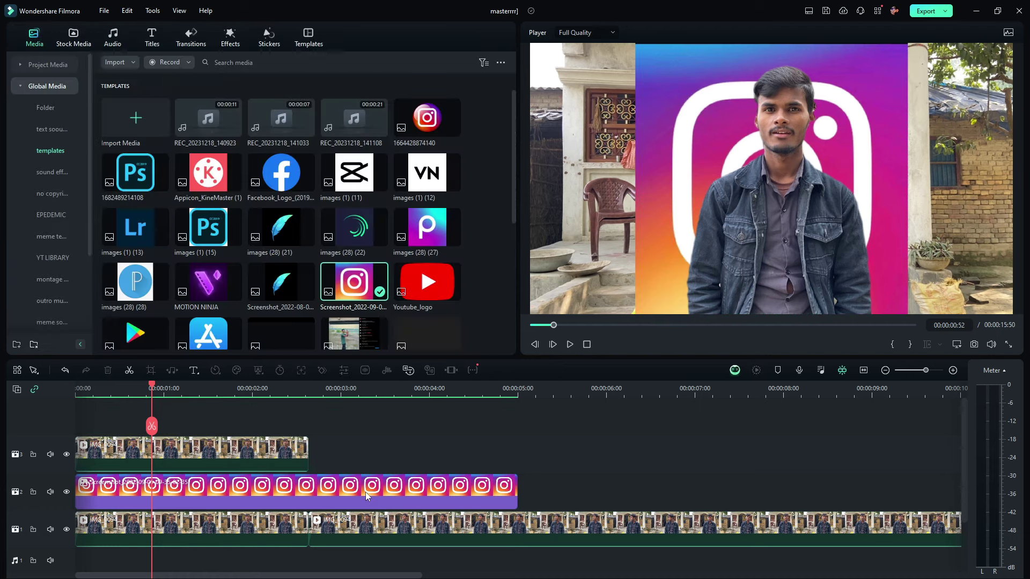
Step: Scale the Instagram logo image to 50% and move it beside the man's head at X -316, Y 195
click(366, 495)
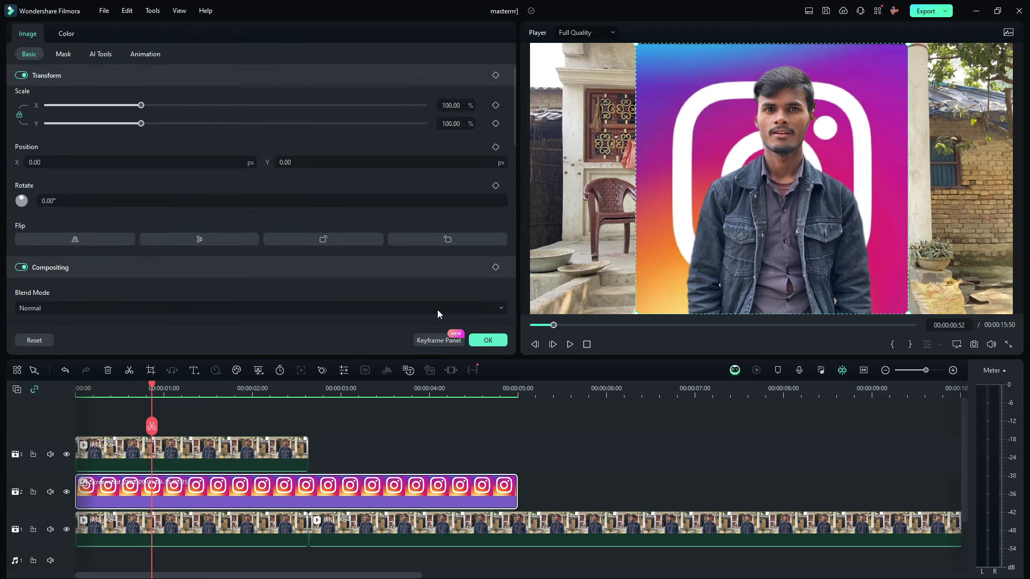
click(451, 105)
text(47)
key(Return)
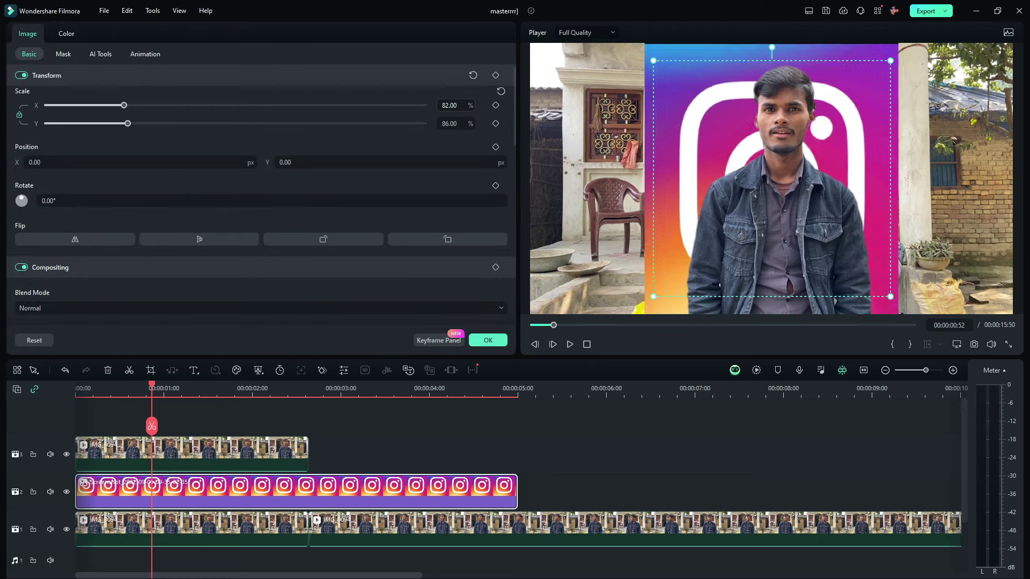
drag(772, 179, 771, 122)
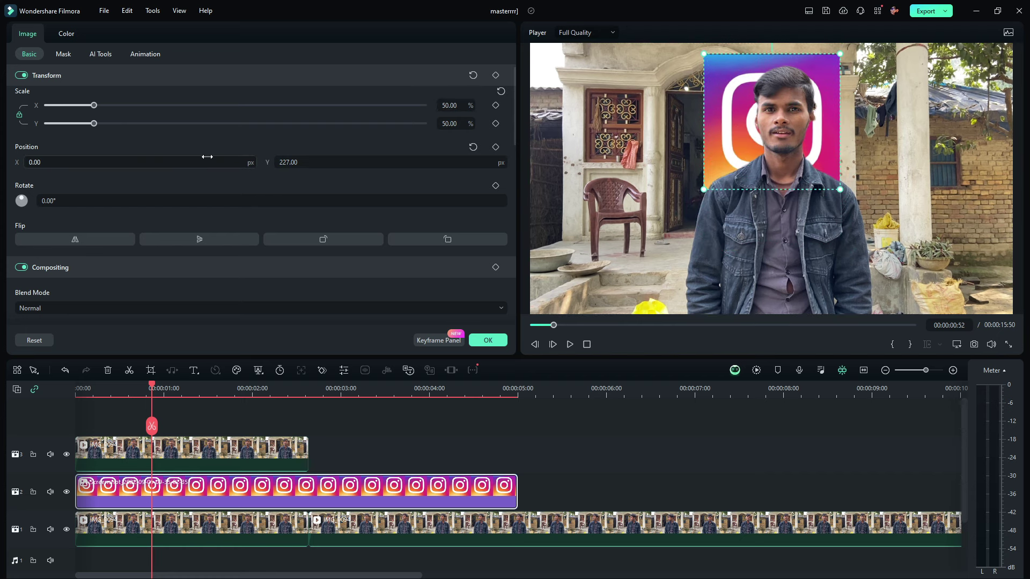
drag(139, 162, 62, 162)
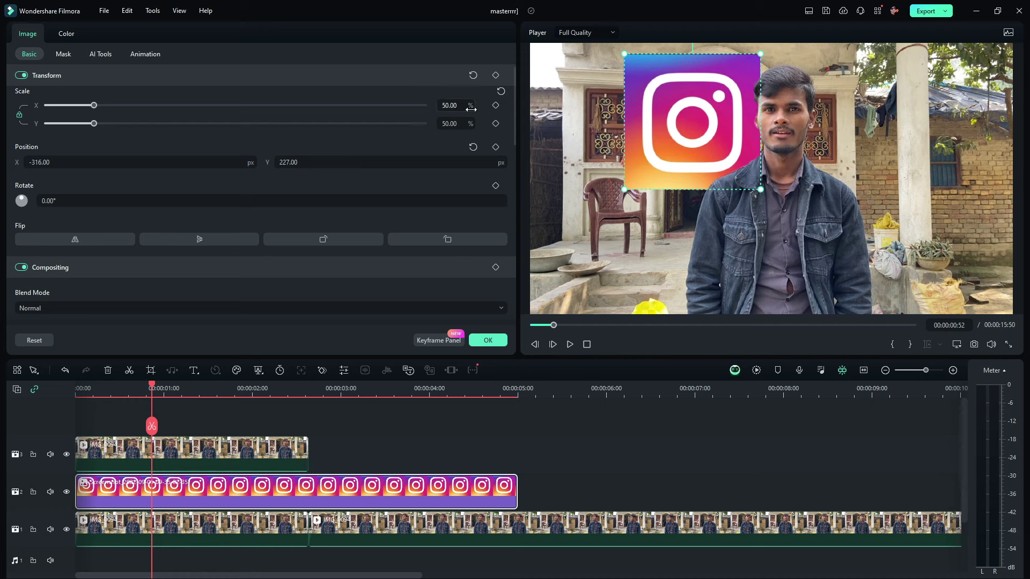
drag(456, 159, 445, 160)
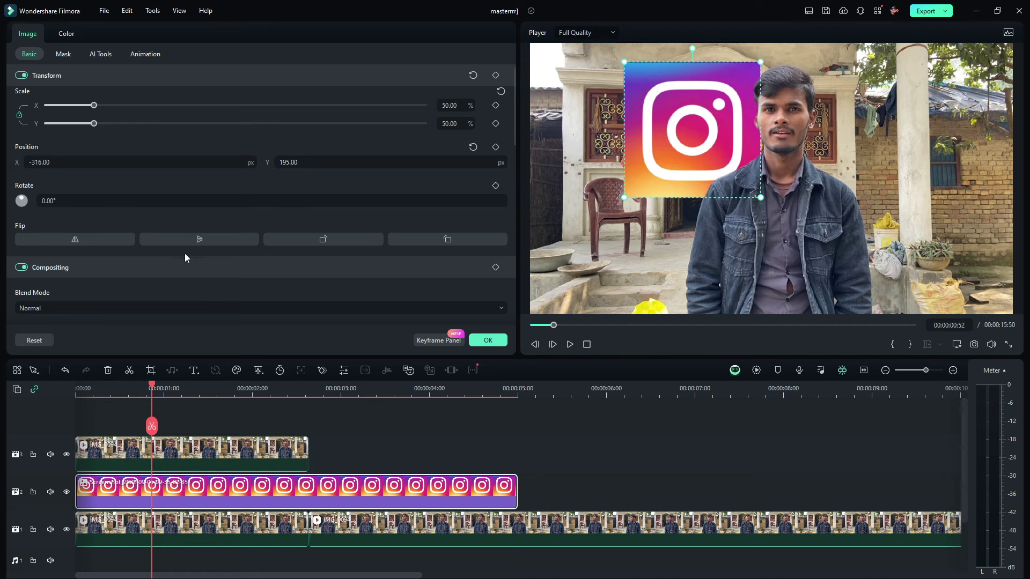
Step: Try the blurred background option on the logo image and switch it off again
scroll(109, 285, down, 3)
scroll(109, 284, down, 1)
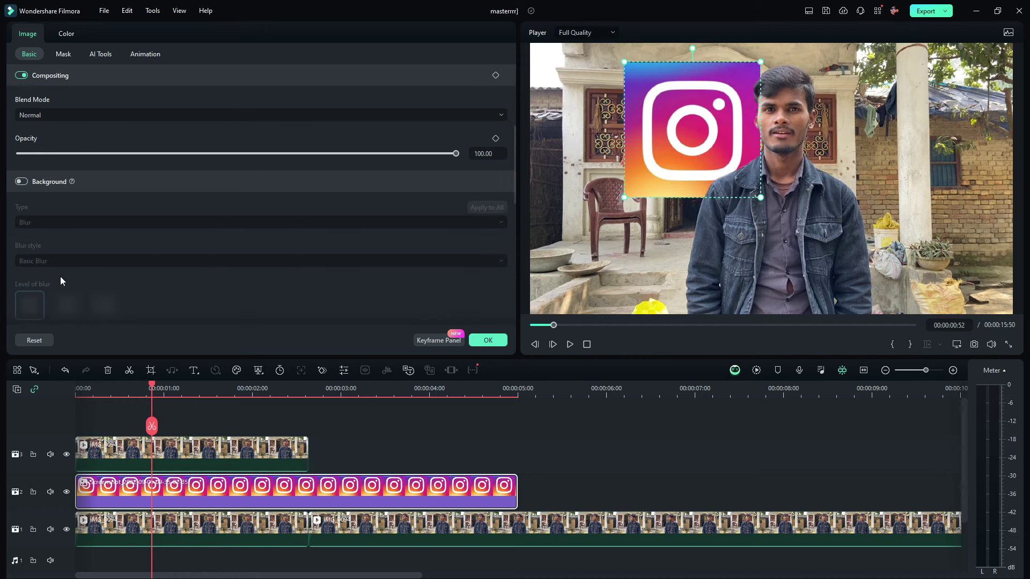
click(21, 182)
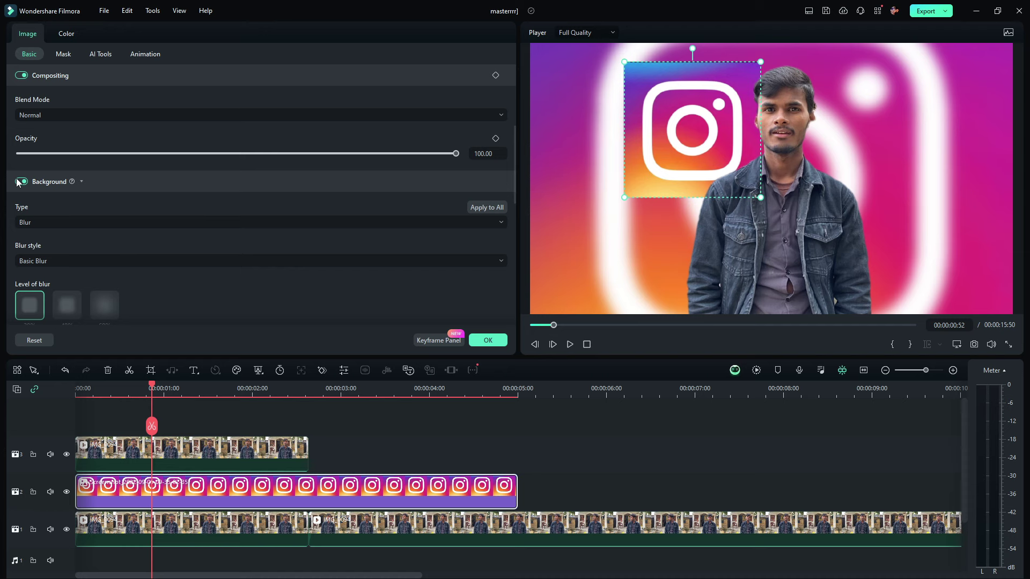
click(21, 182)
Step: Enable Drop Shadow on the logo image, try white and set the shadow colour to yellow-green
scroll(144, 199, down, 4)
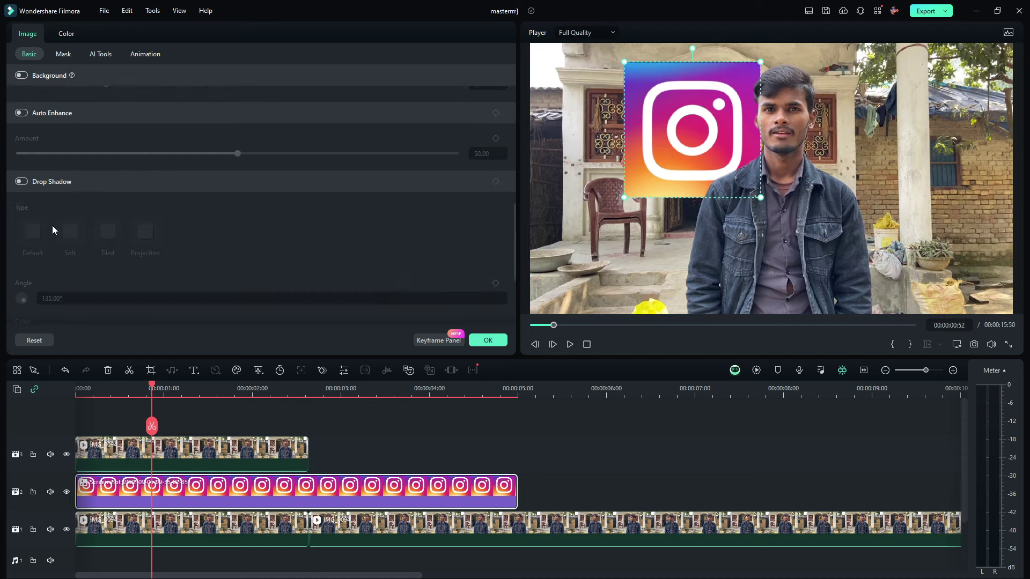
click(21, 181)
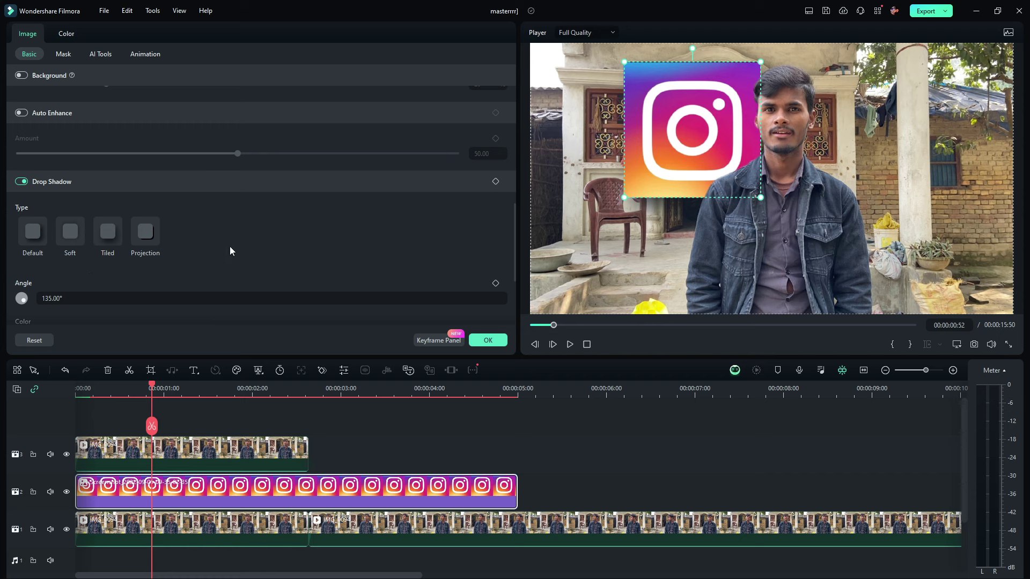
scroll(229, 246, down, 3)
scroll(161, 244, up, 1)
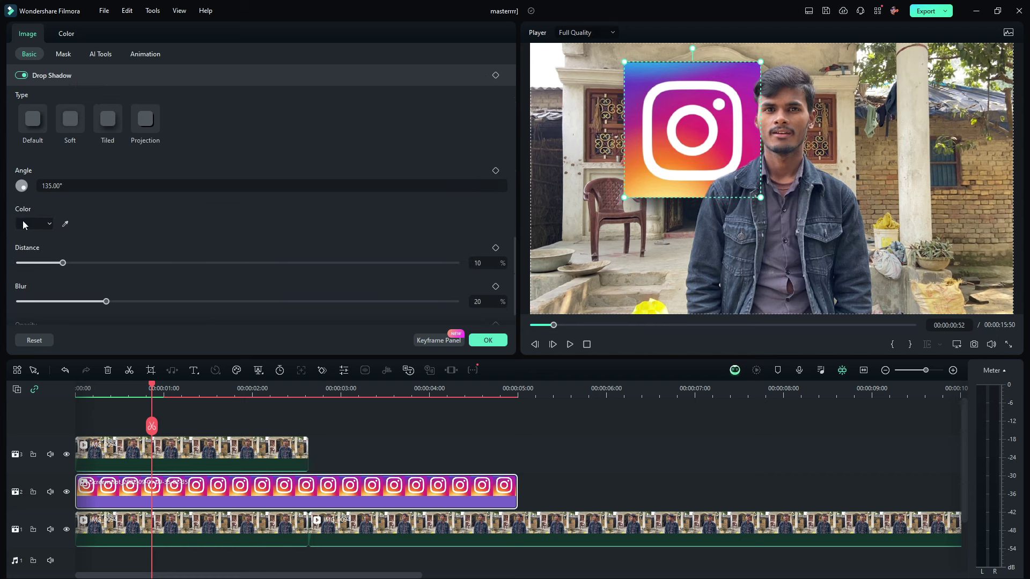
scroll(47, 210, down, 1)
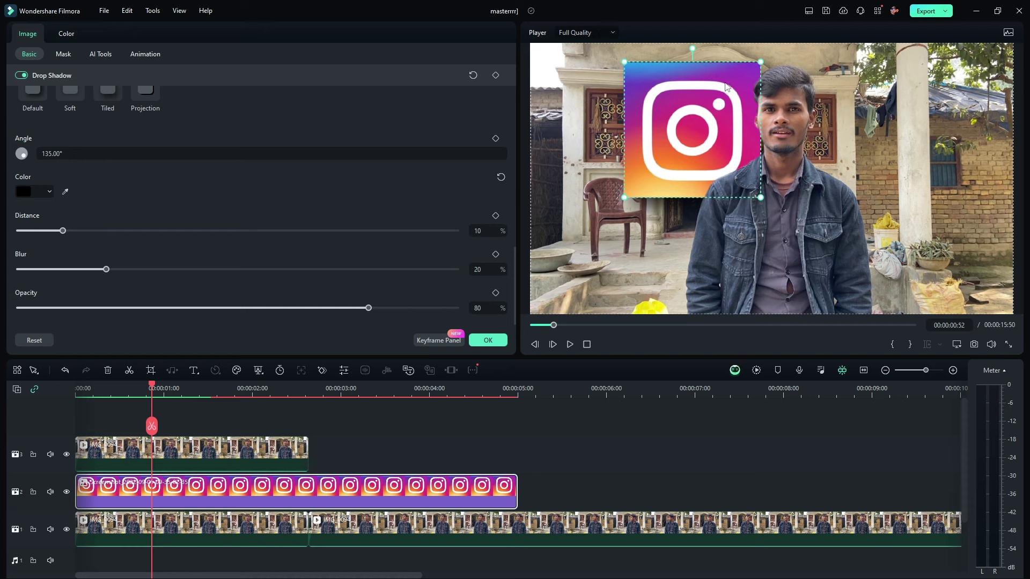
click(24, 190)
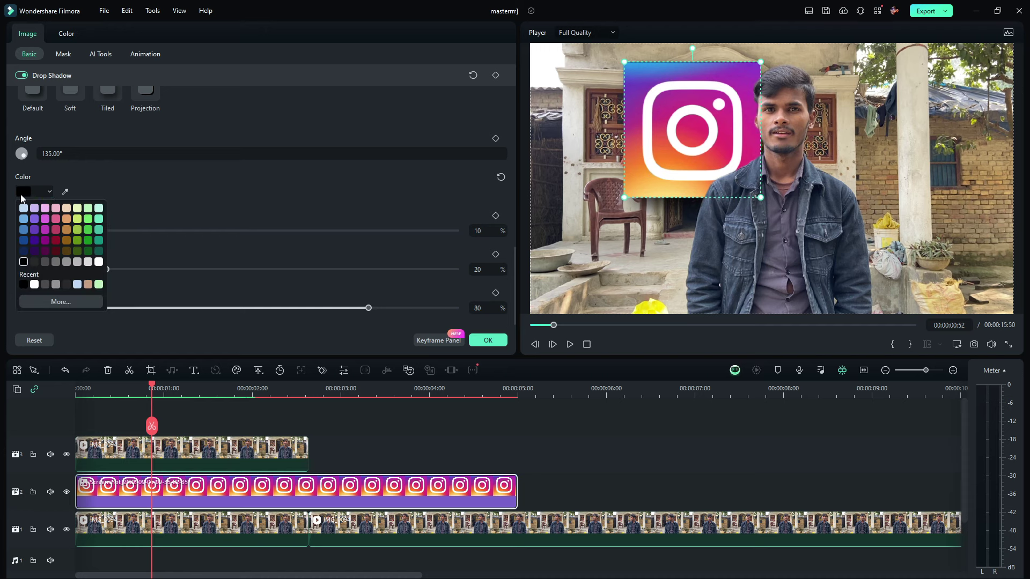
click(98, 261)
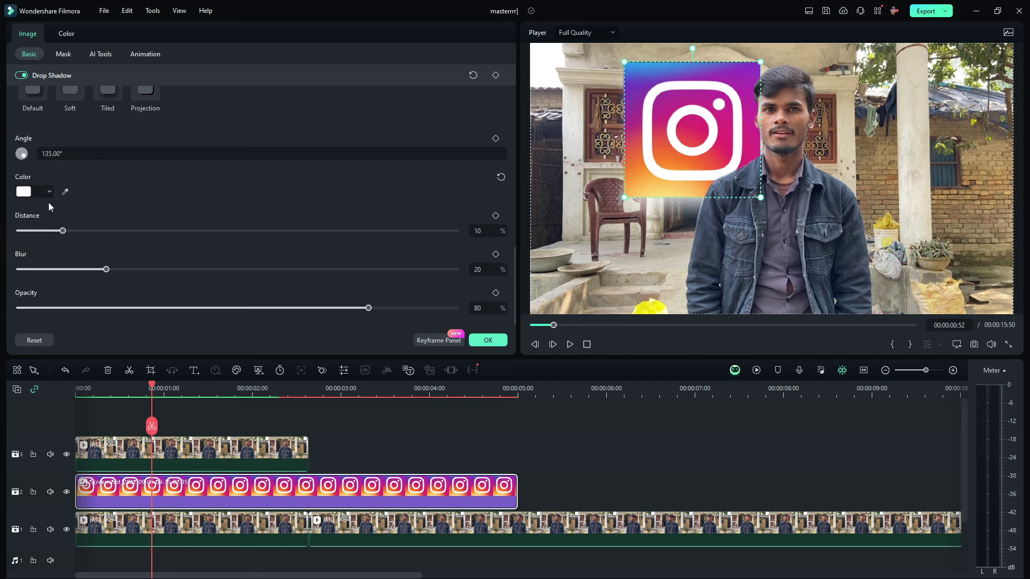
click(30, 195)
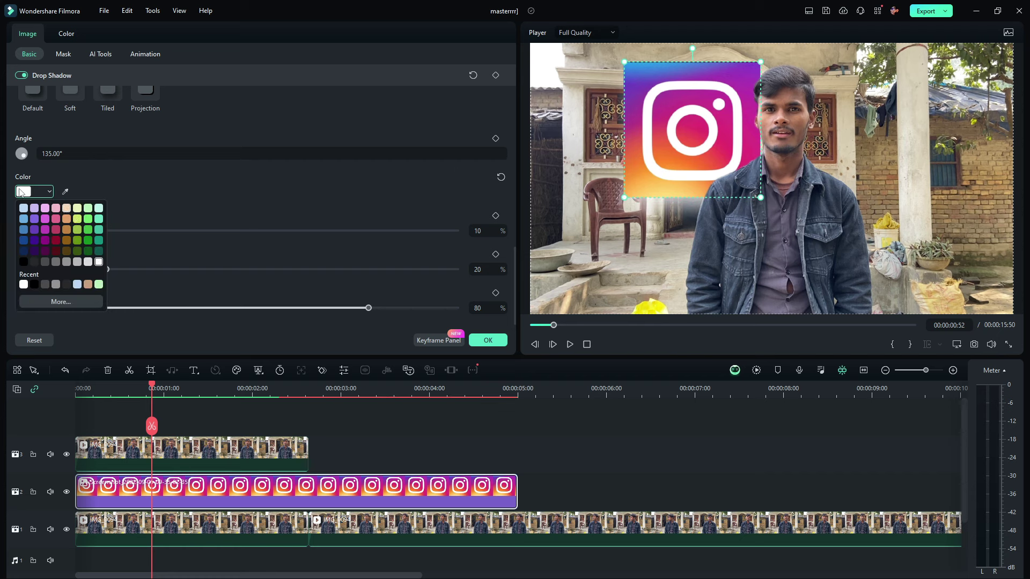
click(77, 220)
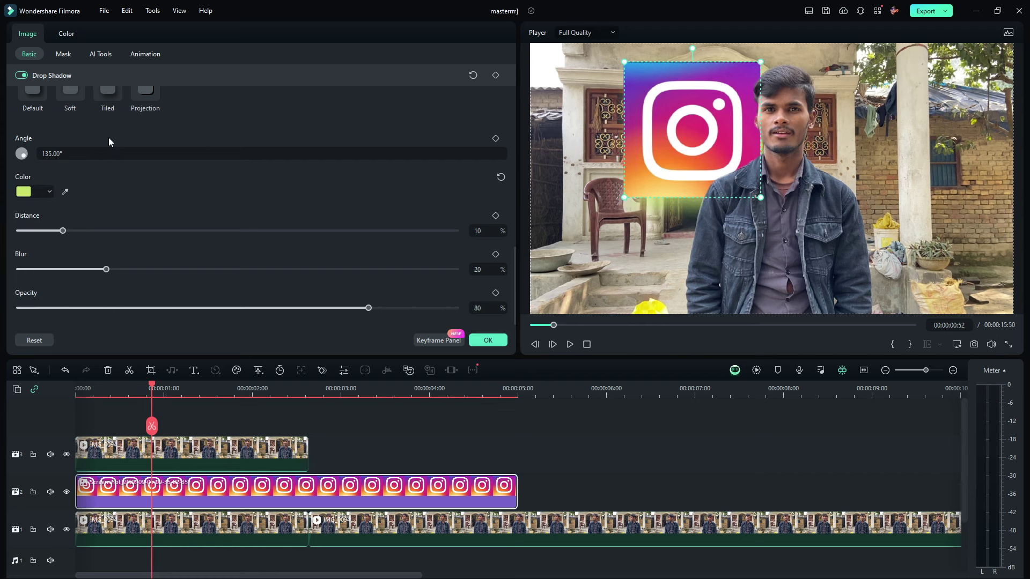
Step: Try the Down Up 1 legacy preset motion on the logo image, then apply Down Up 2 instead
scroll(115, 218, up, 10)
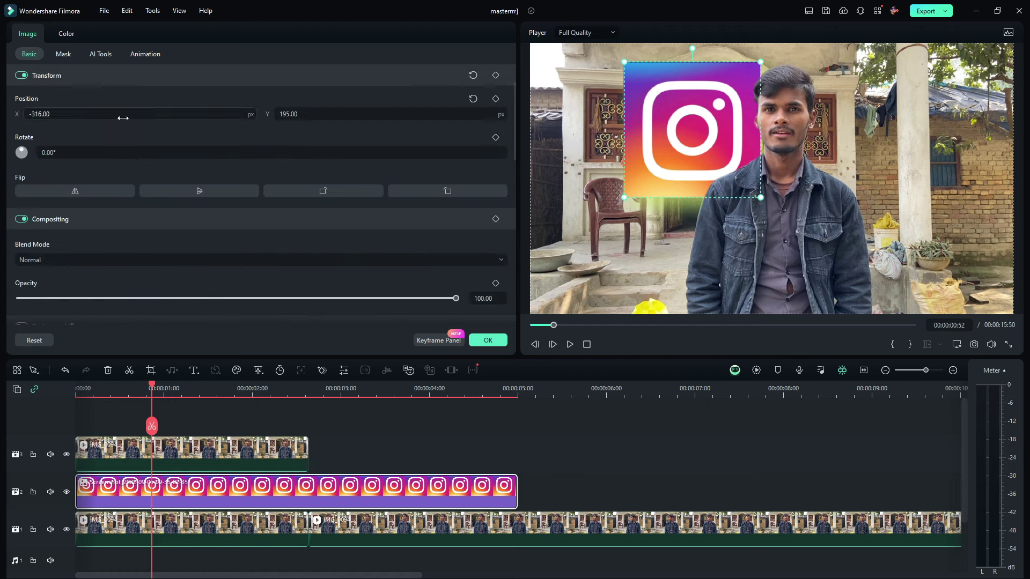
click(146, 53)
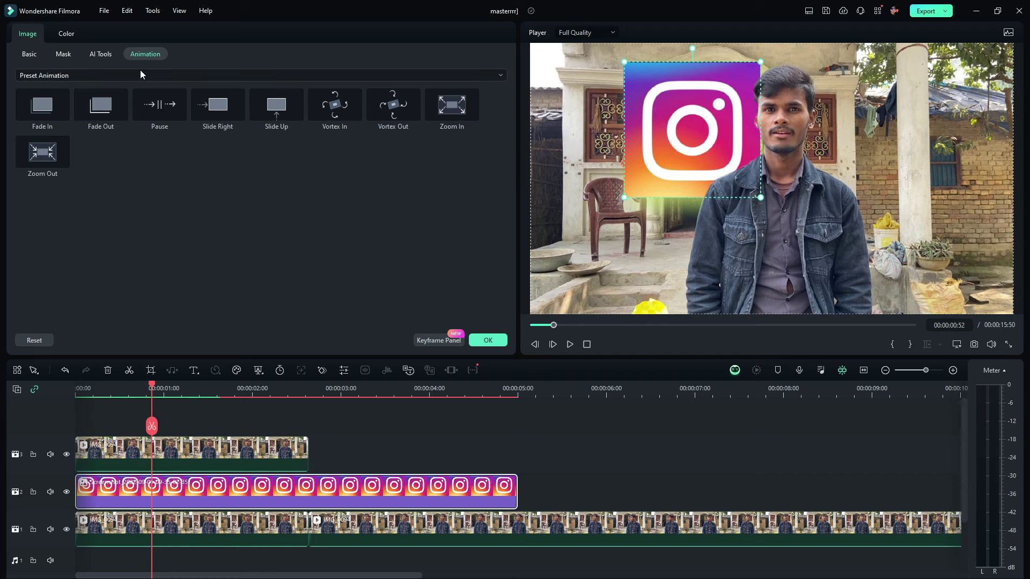
click(117, 78)
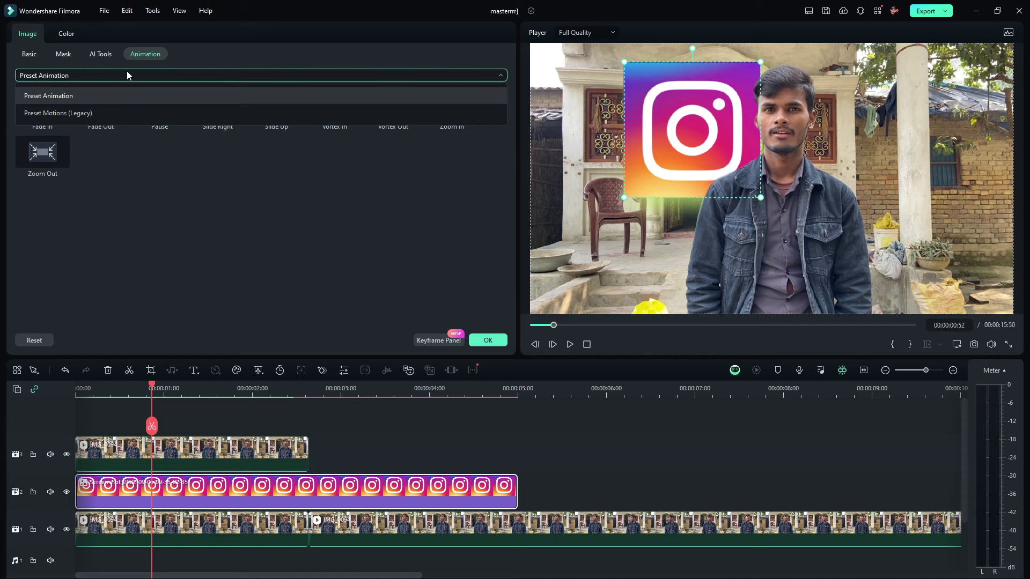
click(45, 111)
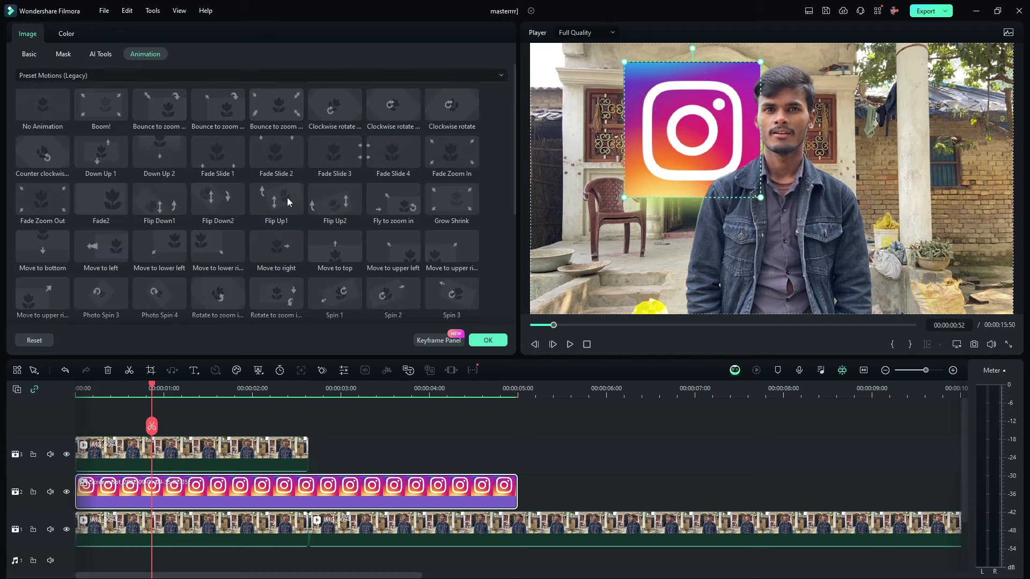
scroll(483, 210, down, 5)
scroll(481, 195, up, 5)
click(95, 155)
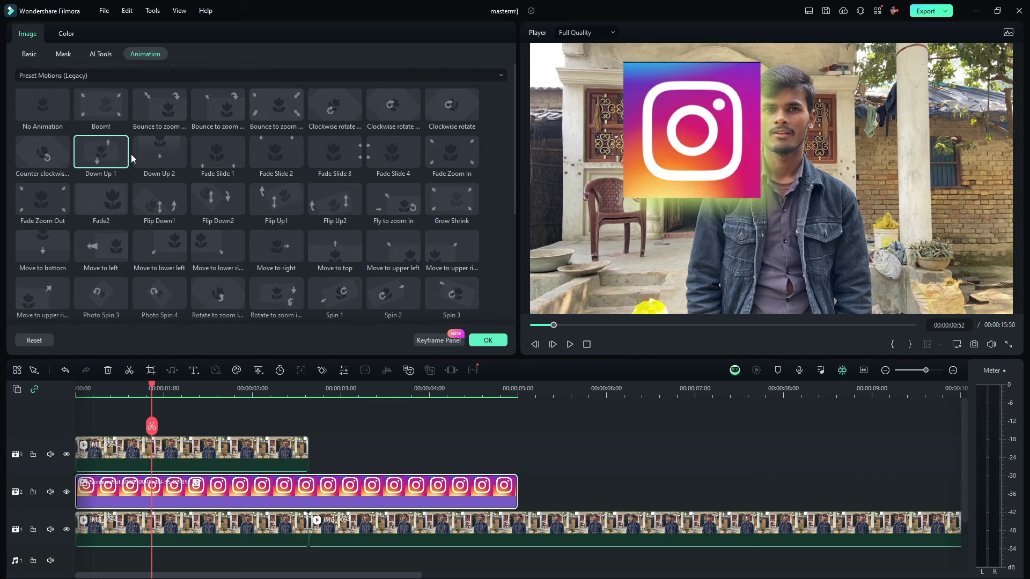
click(149, 149)
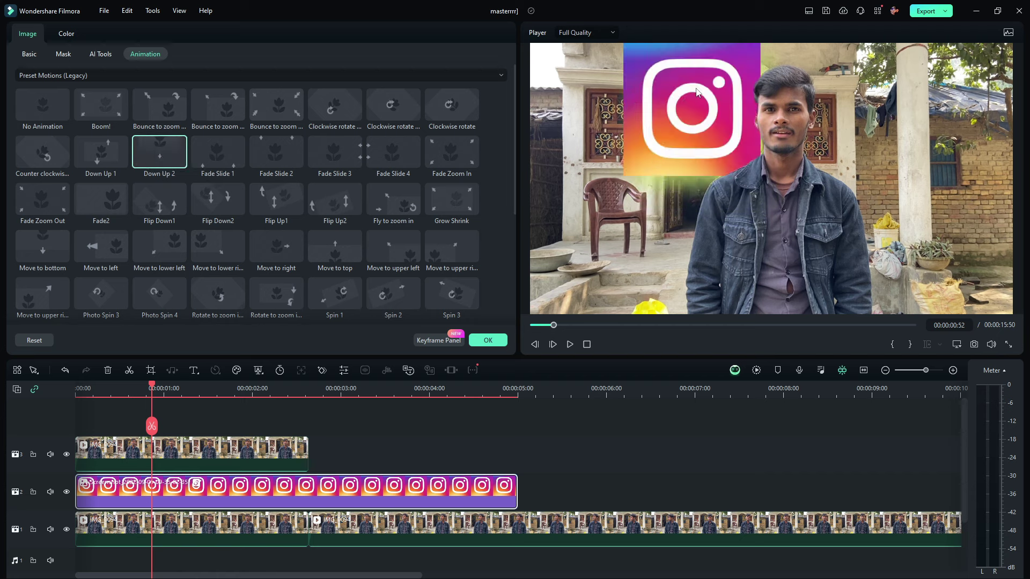
click(489, 340)
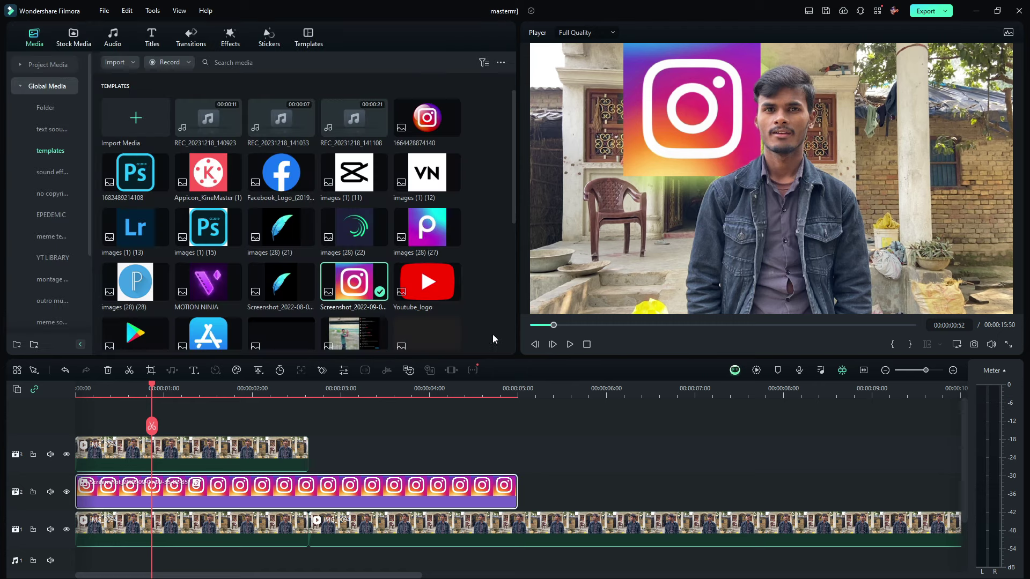
Step: Trim the logo clip's end to about 2.5 seconds, just short of the cutout clip's end, and play the result from the start
click(78, 391)
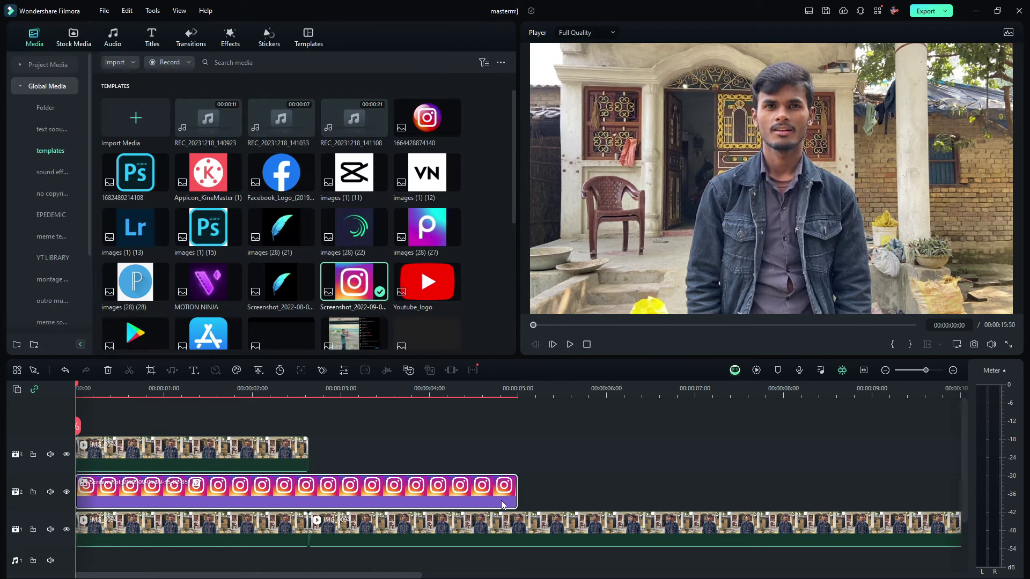
drag(518, 491, 301, 491)
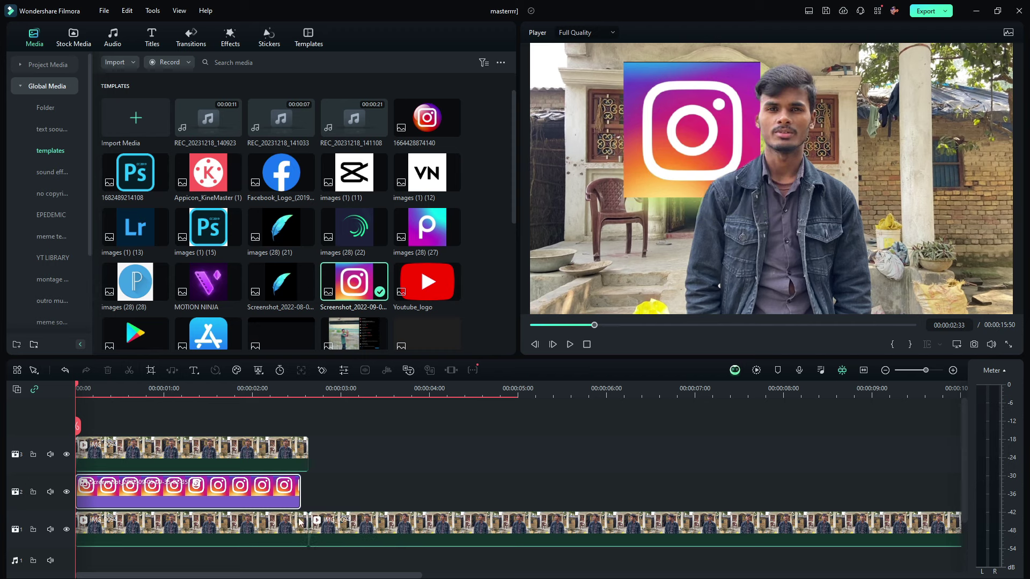
click(396, 459)
key(space)
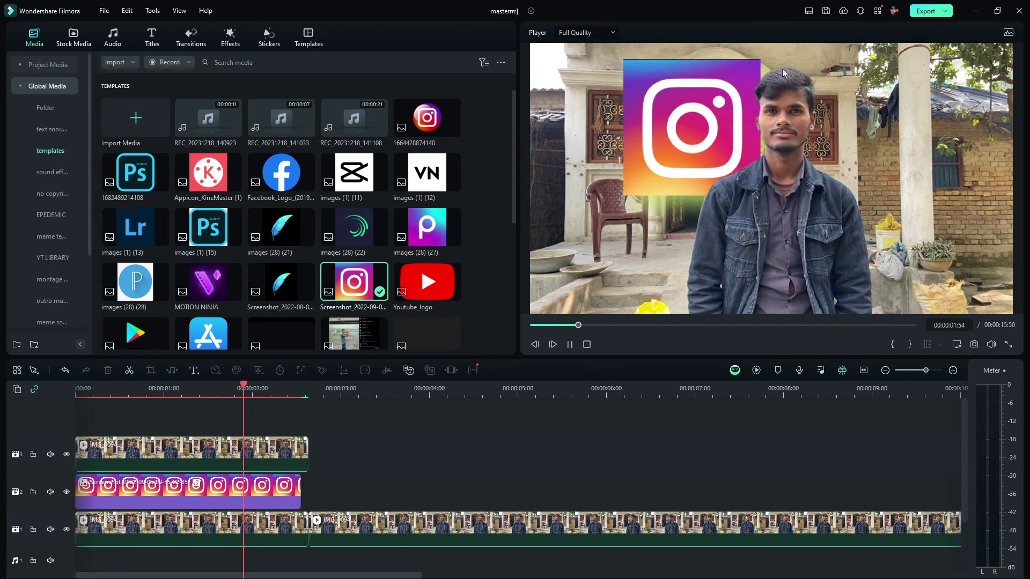
key(space)
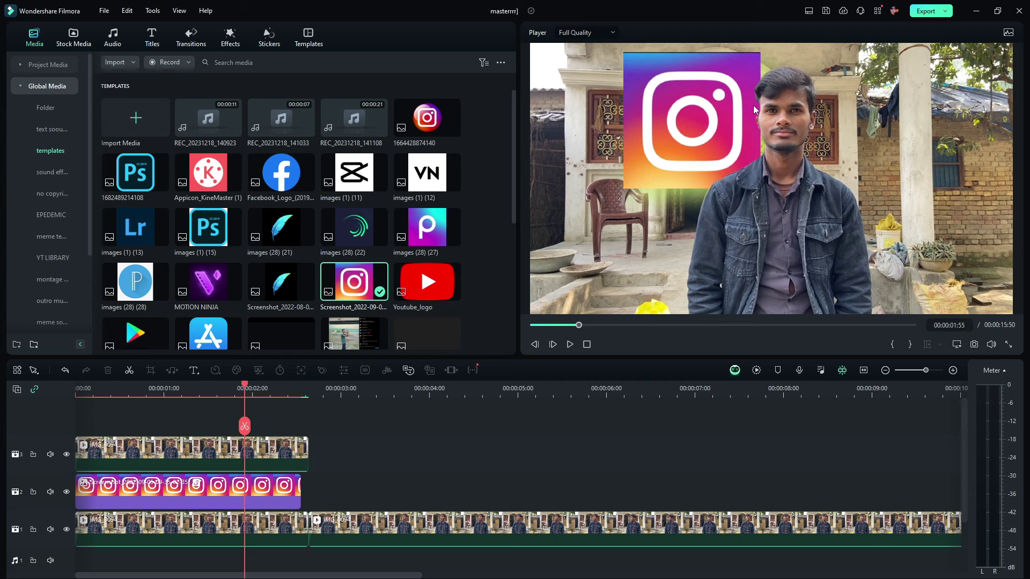